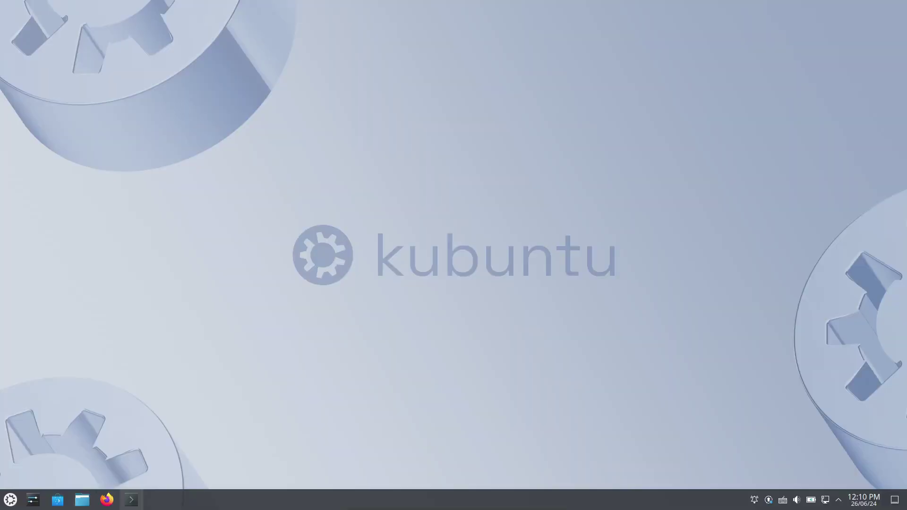
Step: Run neofetch in a terminal on Kubuntu, highlight the desktop environment line, and close the terminal
key(ctrl+alt+t)
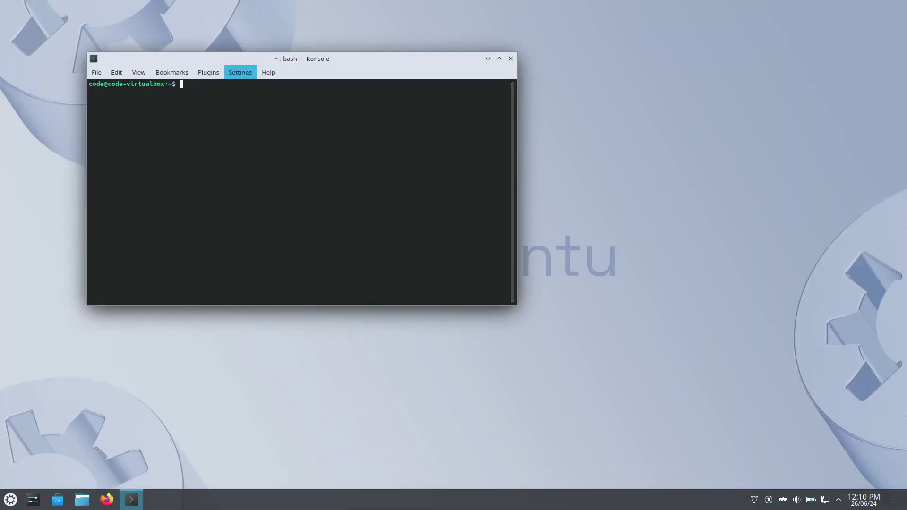
drag(302, 60, 392, 78)
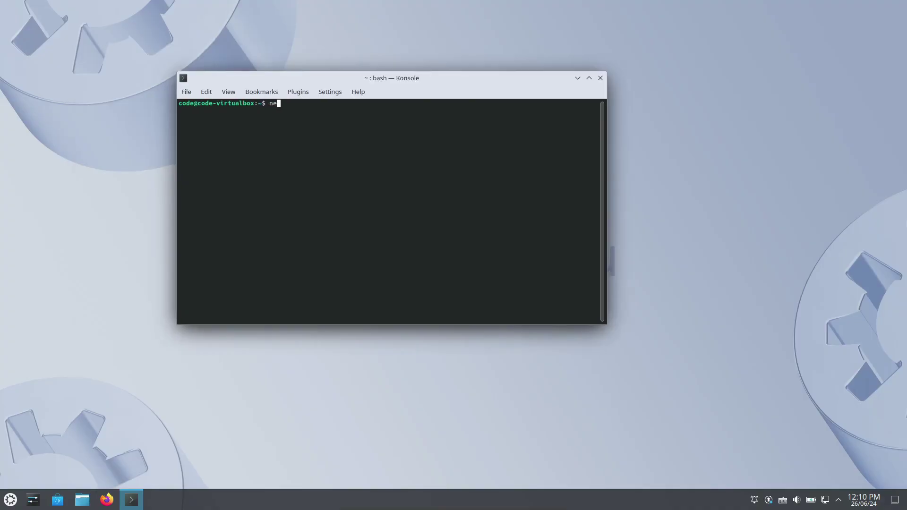
text(neofetch)
key(Return)
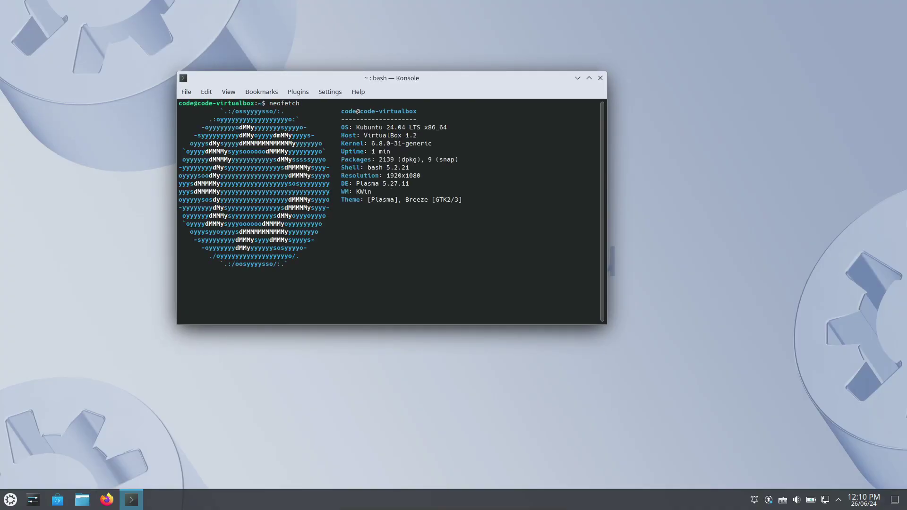
drag(412, 188, 375, 185)
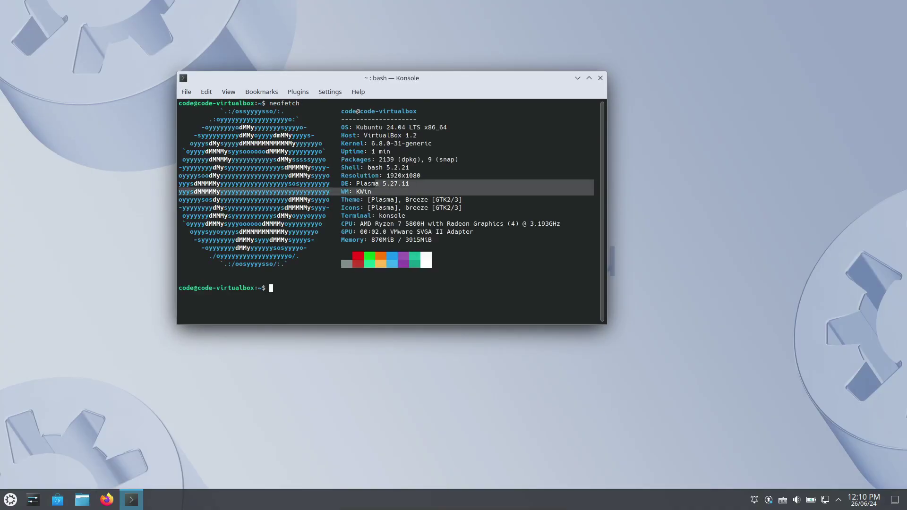
click(350, 184)
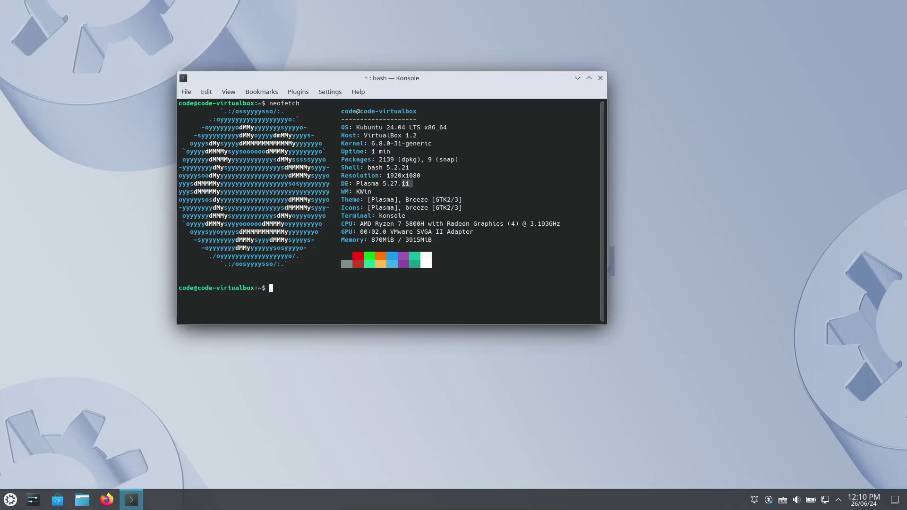
click(333, 184)
click(600, 78)
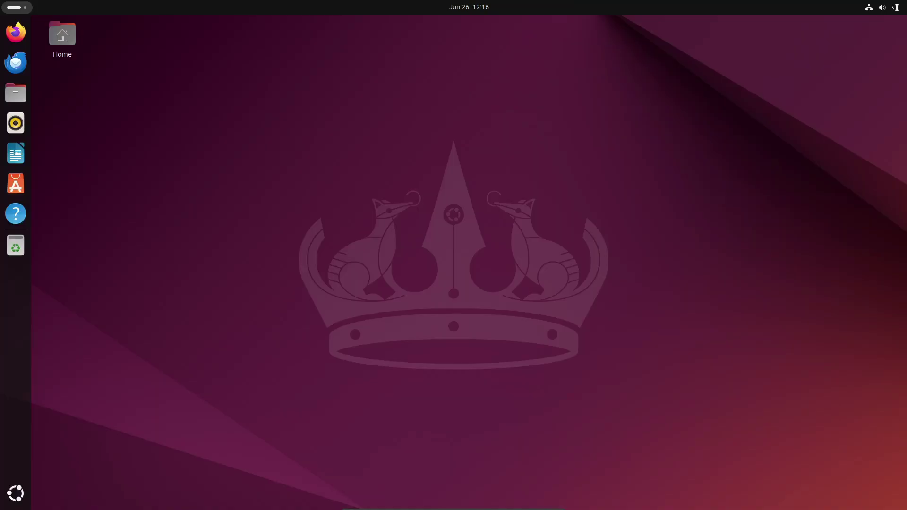
Step: Switch to the Ubuntu desktop and look through both pages of installed applications
click(16, 493)
scroll(302, 331, down, 1)
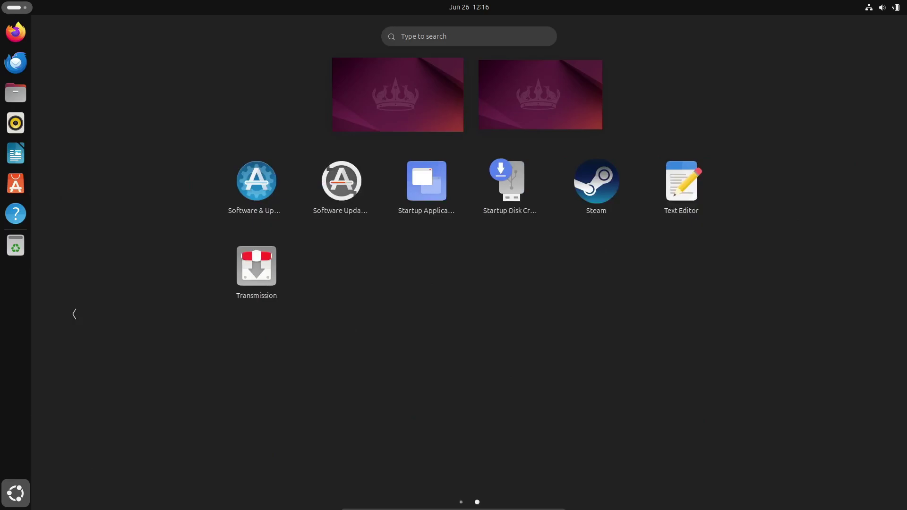
scroll(453, 312, up, 1)
scroll(453, 311, down, 1)
scroll(454, 312, up, 1)
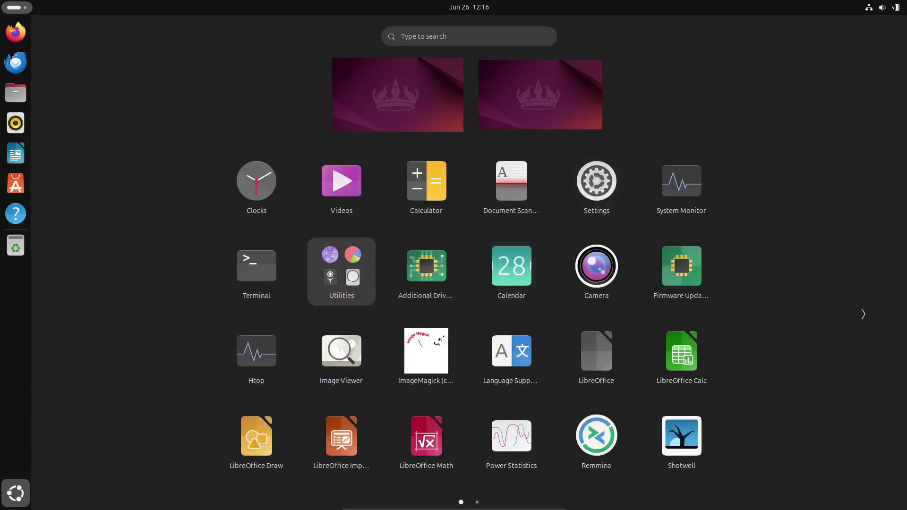
Step: Run neofetch in a terminal on Ubuntu, highlight the DE and OS lines, and close the terminal
click(256, 271)
key(ctrl+alt+t)
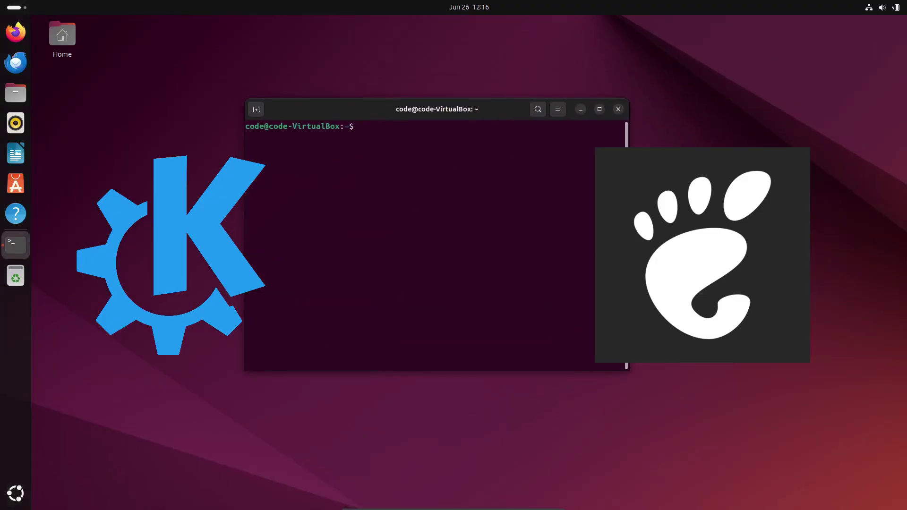
text(neofetch)
key(Return)
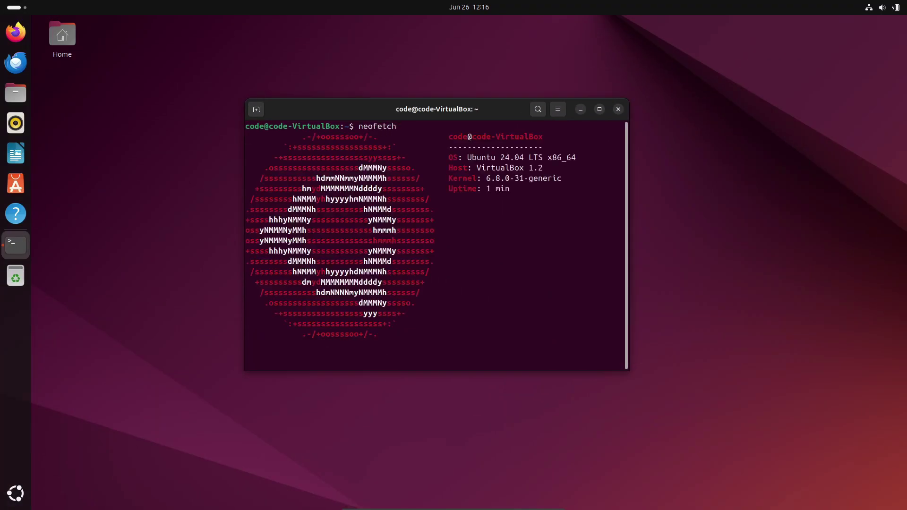
drag(528, 210, 510, 220)
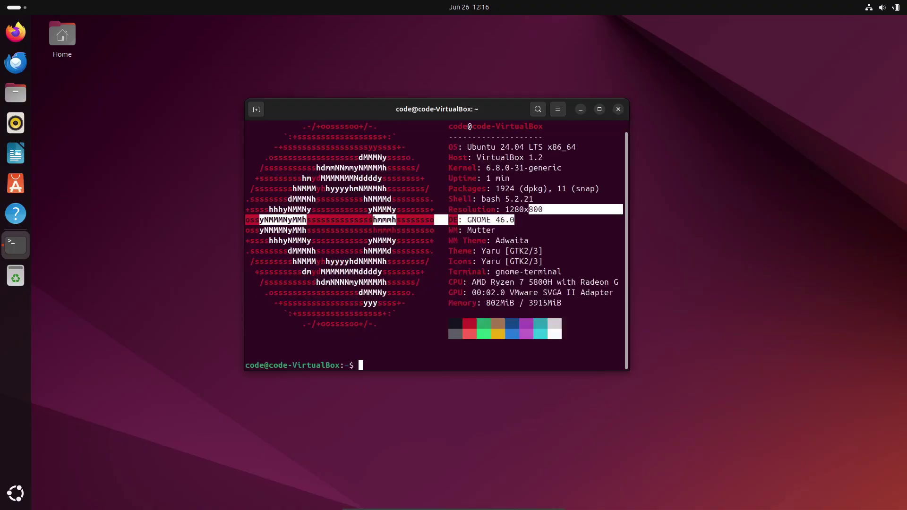
drag(457, 230, 524, 219)
click(457, 220)
scroll(520, 220, up, 1)
drag(458, 158, 581, 157)
click(581, 157)
key(alt+F4)
Step: Look at the workspace overview, both workspaces and the calendar panel, and return to the desktop
click(17, 7)
scroll(17, 8, down, 1)
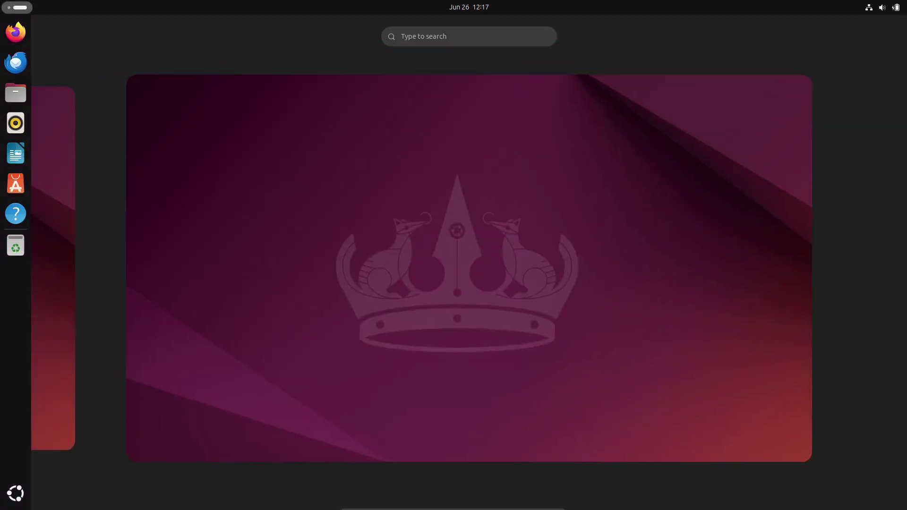
scroll(17, 7, up, 1)
click(17, 7)
click(469, 7)
key(Escape)
key(super+s)
key(Escape)
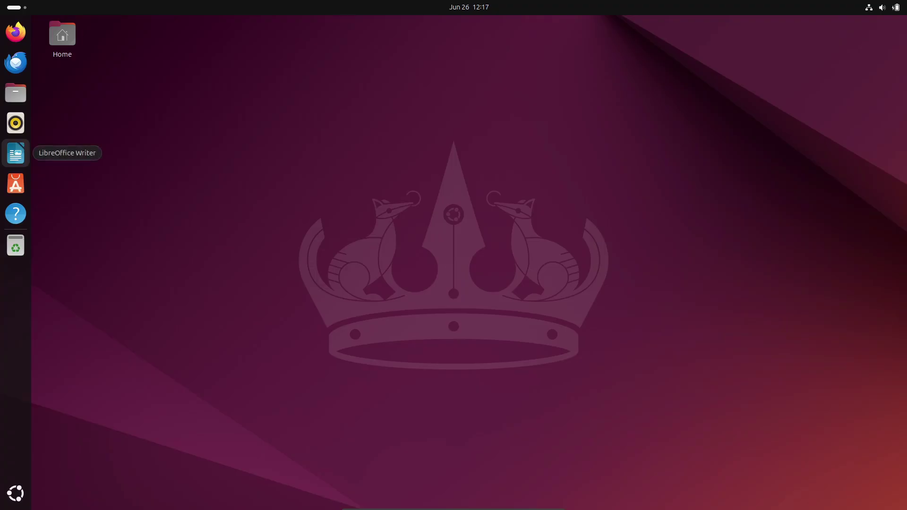
Step: Show the installed applications again, flip through their pages, and close the overview
click(15, 493)
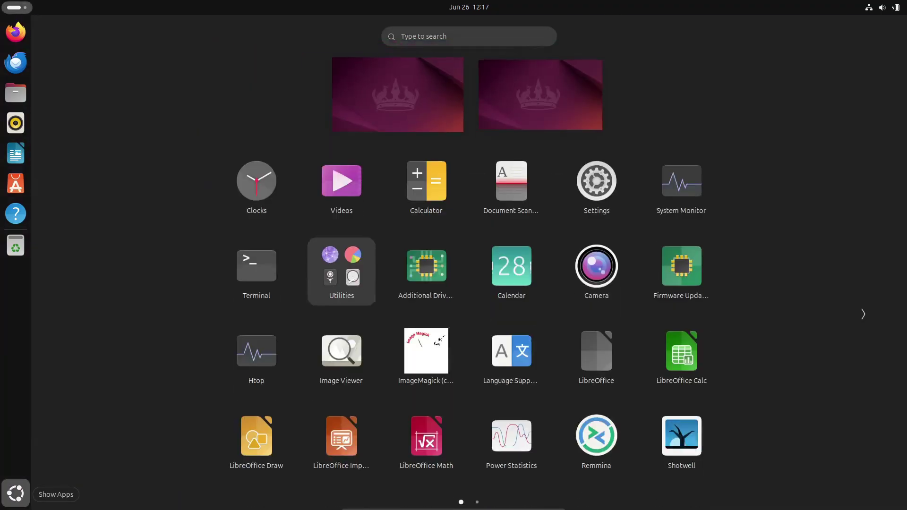
scroll(256, 442, down, 1)
key(Page_Up)
key(super+a)
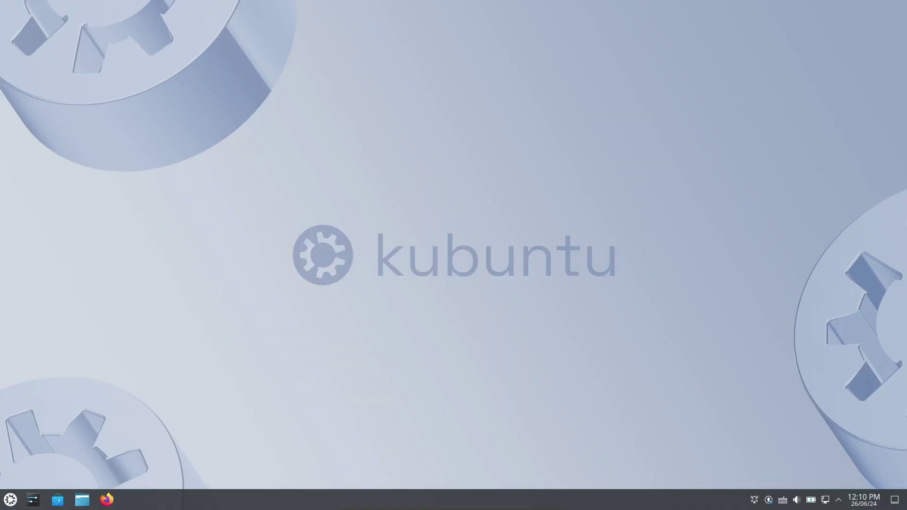
Step: On Kubuntu, open System Settings, move its window up, and show the Global Theme page under Appearance
click(33, 500)
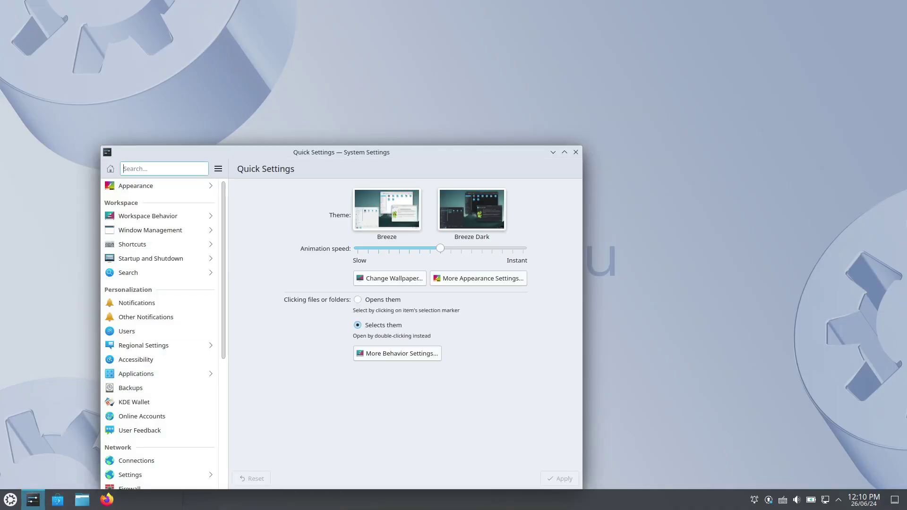
drag(303, 152, 407, 56)
click(250, 88)
key(Return)
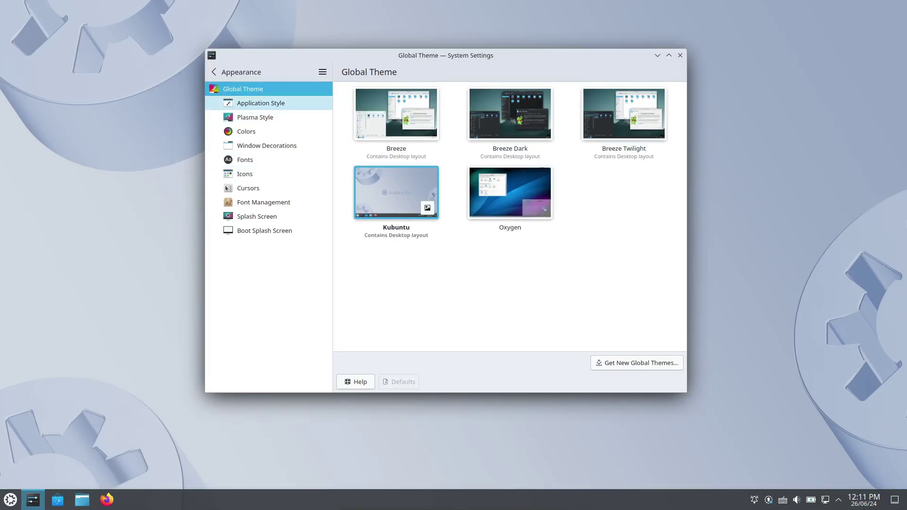
Step: Review the Appearance pages from Application Style through Plasma Style, Colors and Window Decorations to Fonts
click(268, 103)
key(Down)
key(Down)
key(Down)
key(Down)
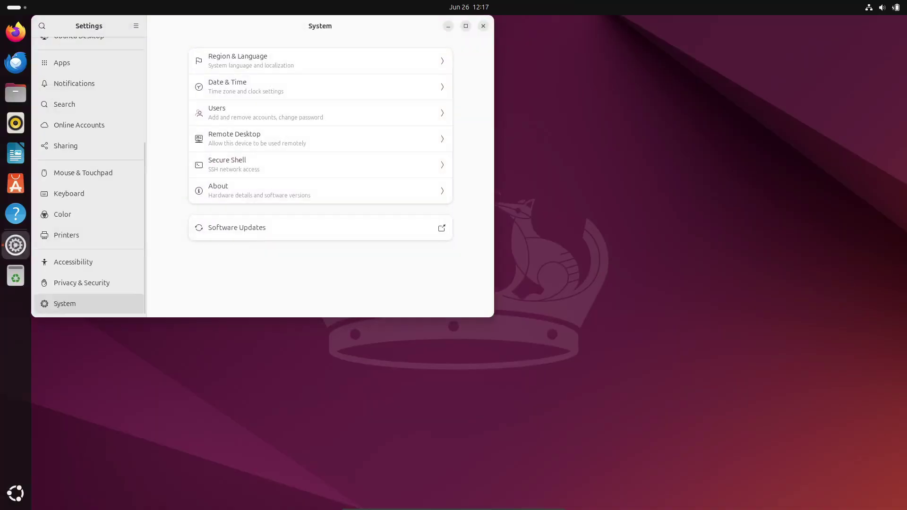
Step: On Ubuntu, examine the About page and System Details in the System settings, and close Settings
drag(283, 25, 482, 100)
scroll(288, 272, up, 5)
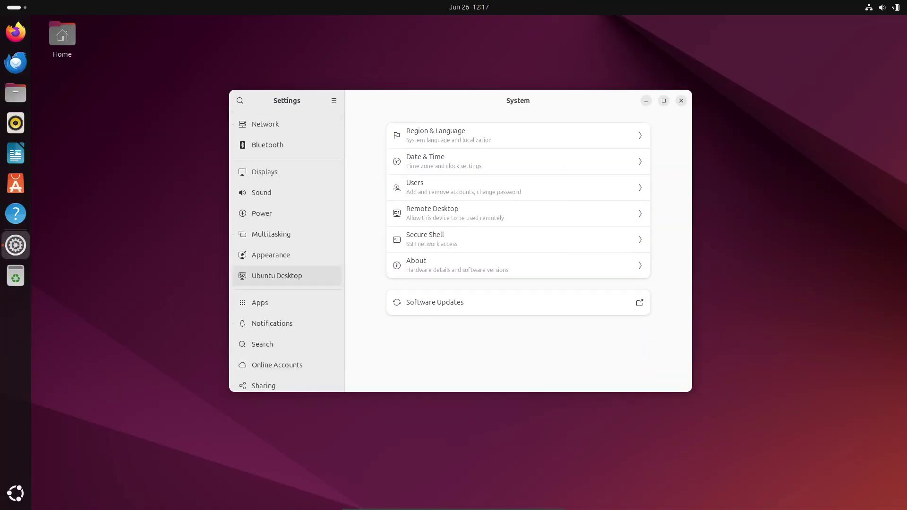
scroll(289, 178, down, 5)
click(458, 266)
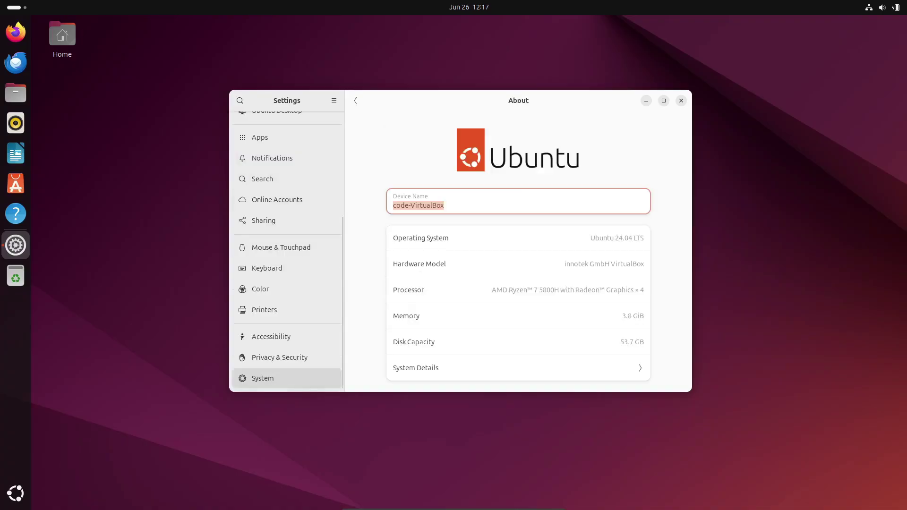
click(518, 368)
click(601, 152)
click(682, 100)
Step: Open the Home folder from the Ubuntu desktop and move its window away from the corner
double_click(62, 37)
drag(74, 26, 223, 92)
click(221, 185)
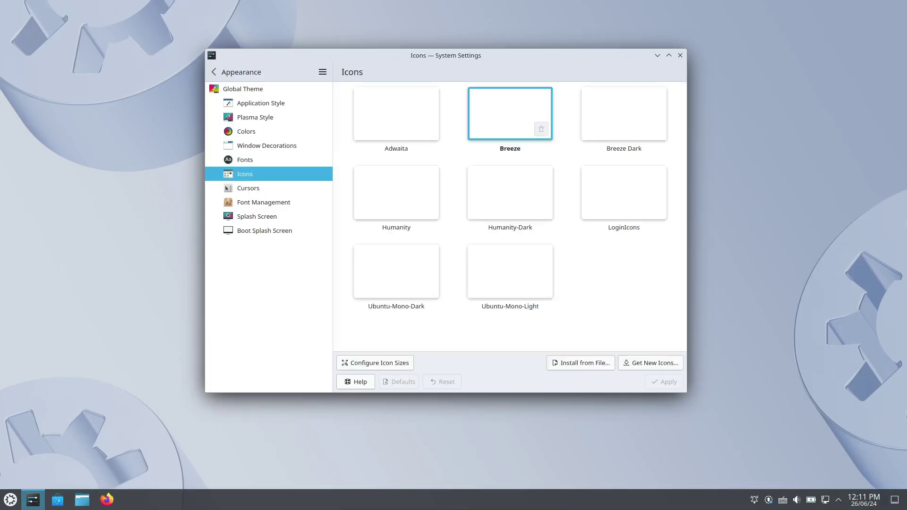
Step: In Kubuntu's System Settings, review the Cursors, Font Management and Splash Screen pages under Appearance
click(248, 188)
key(Down)
key(Down)
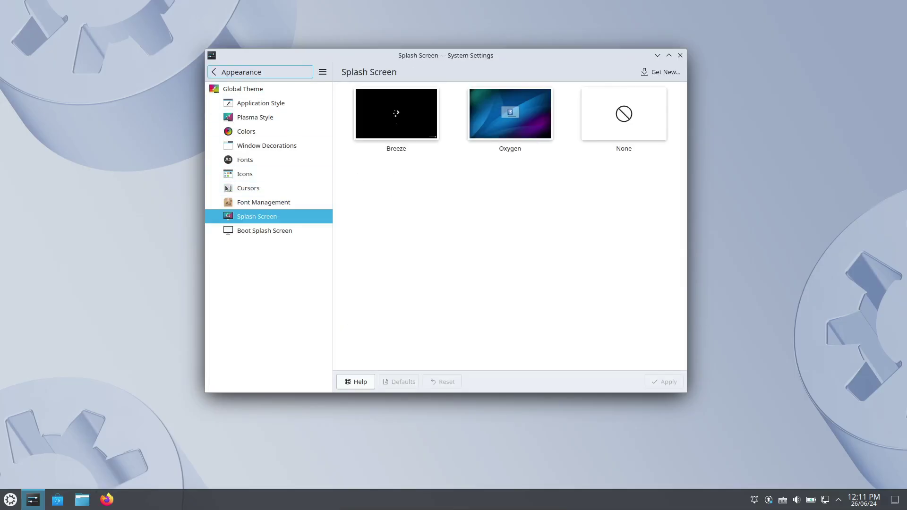
Step: Return to the main settings categories and view the General Behavior page under Workspace Behavior
click(260, 72)
click(261, 118)
click(260, 73)
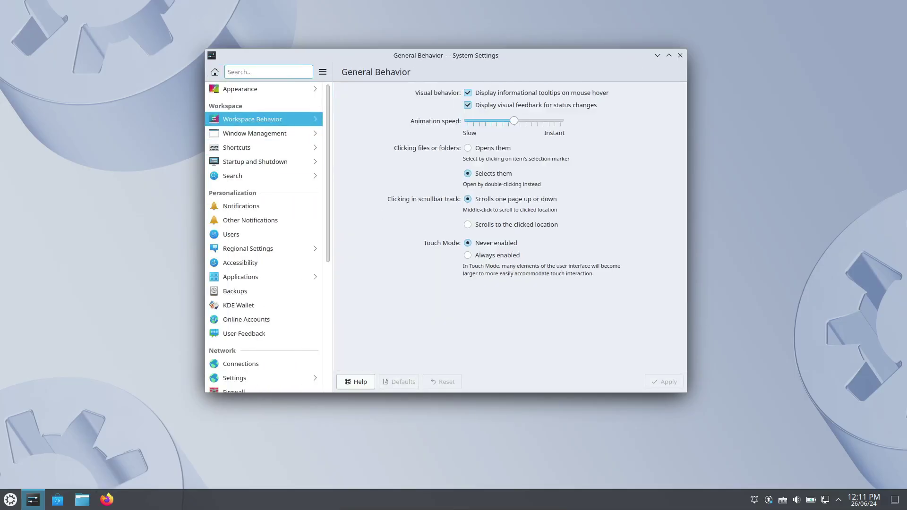
Step: Review the Notifications and KDE Wallet pages and the remaining categories further down the list
click(261, 206)
click(262, 305)
scroll(261, 305, down, 5)
click(261, 323)
scroll(264, 322, down, 3)
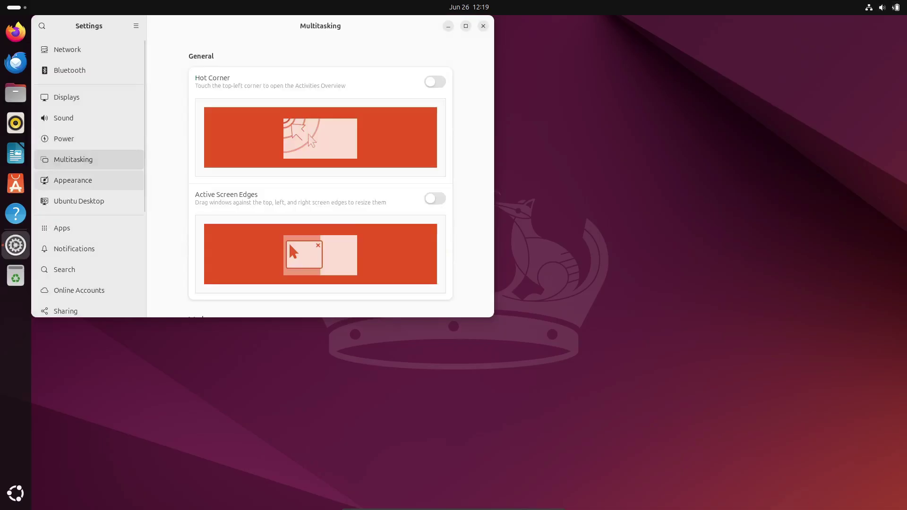
Step: In Ubuntu's Settings, review the Appearance, Ubuntu Desktop and Notifications pages
click(73, 180)
scroll(288, 242, down, 5)
click(79, 200)
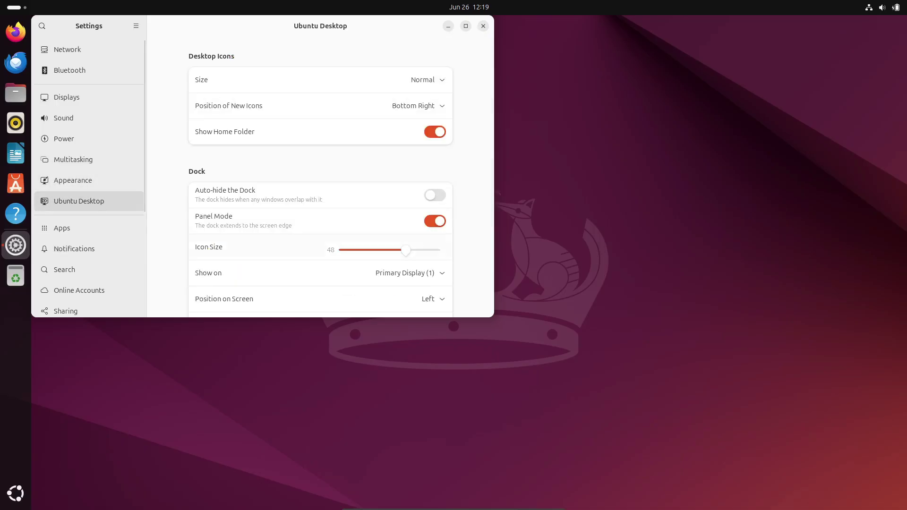
click(74, 249)
scroll(85, 236, down, 5)
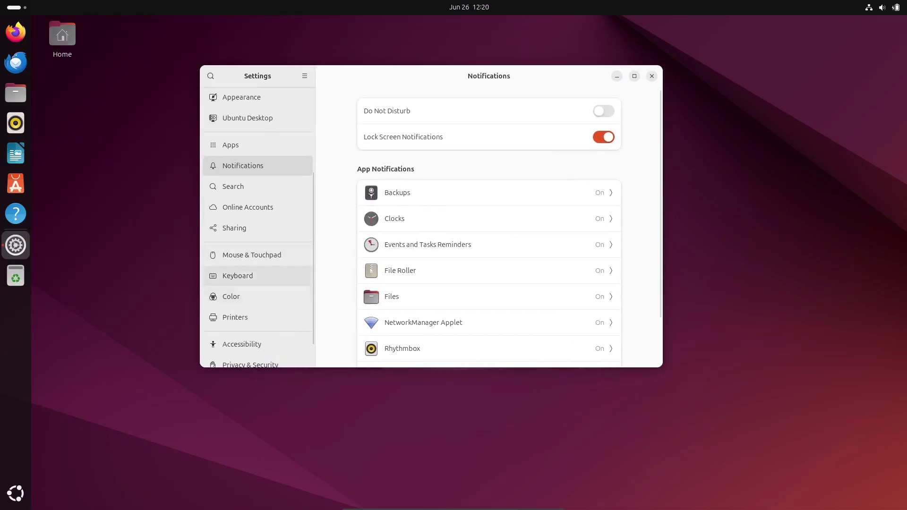
Step: Review the Seeing and Hearing options in Ubuntu's Accessibility settings
click(241, 344)
click(388, 148)
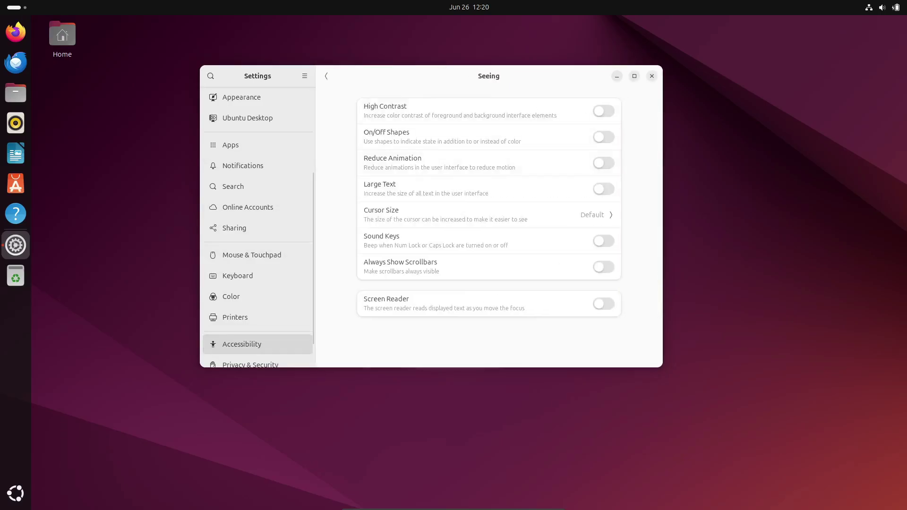
click(326, 75)
click(388, 173)
click(326, 75)
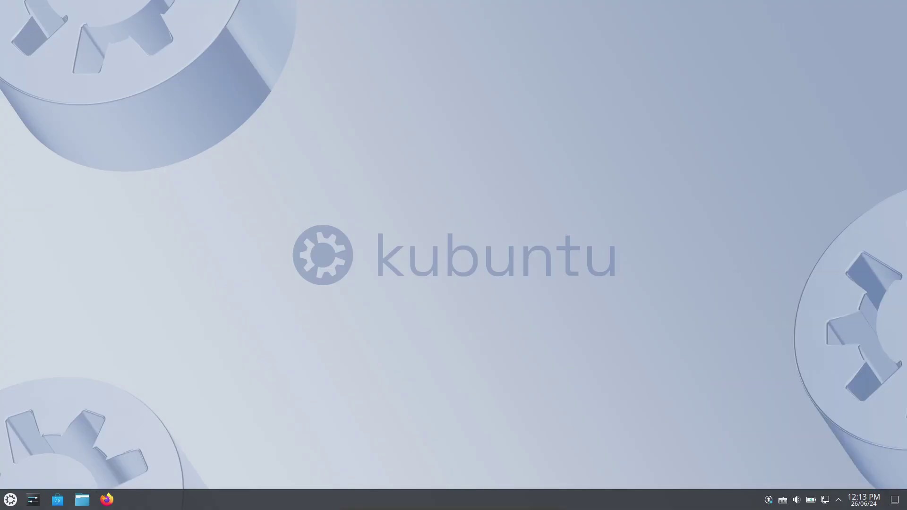
Step: On Kubuntu, open System Settings and go through the sections of the Accessibility page
click(33, 499)
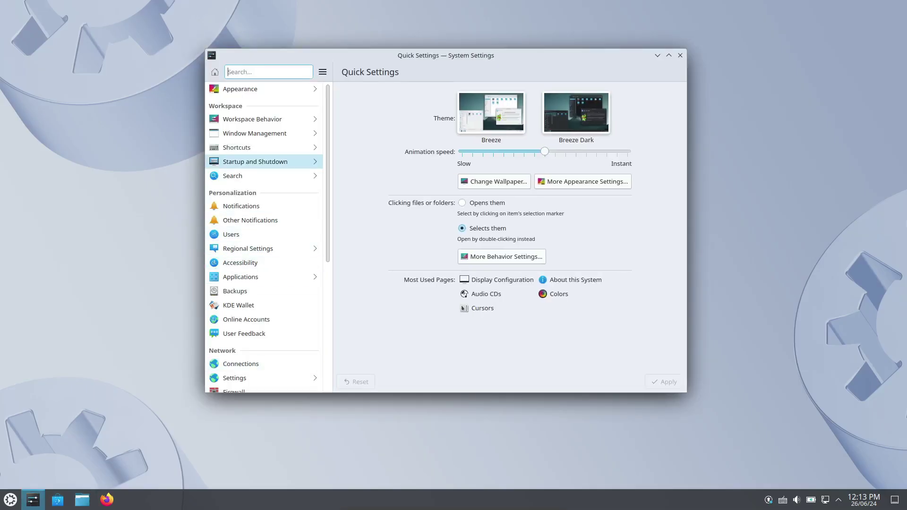
scroll(265, 170, down, 1)
click(255, 235)
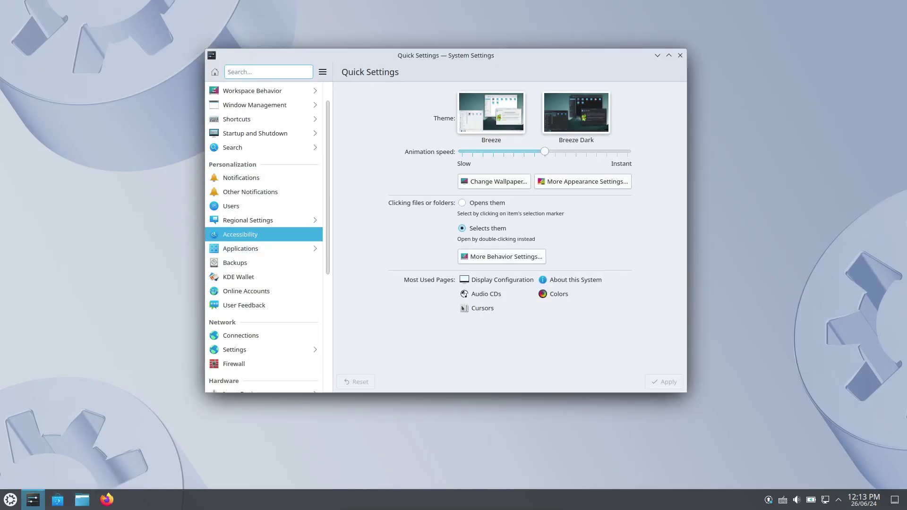
click(383, 108)
click(383, 121)
click(384, 135)
click(383, 149)
click(383, 121)
click(384, 107)
click(384, 93)
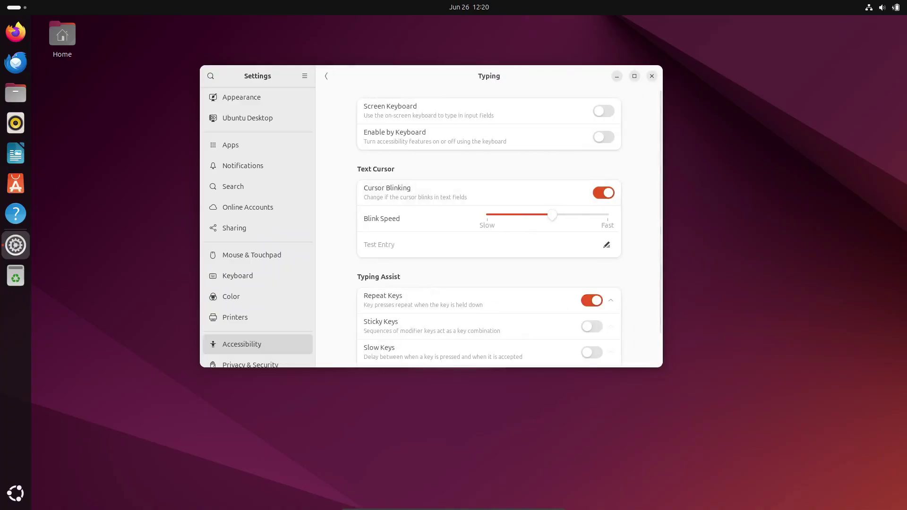
Step: In Ubuntu's Accessibility settings, leave Typing and review the Pointing and Clicking and Zoom options
click(326, 75)
click(409, 226)
click(325, 76)
click(409, 250)
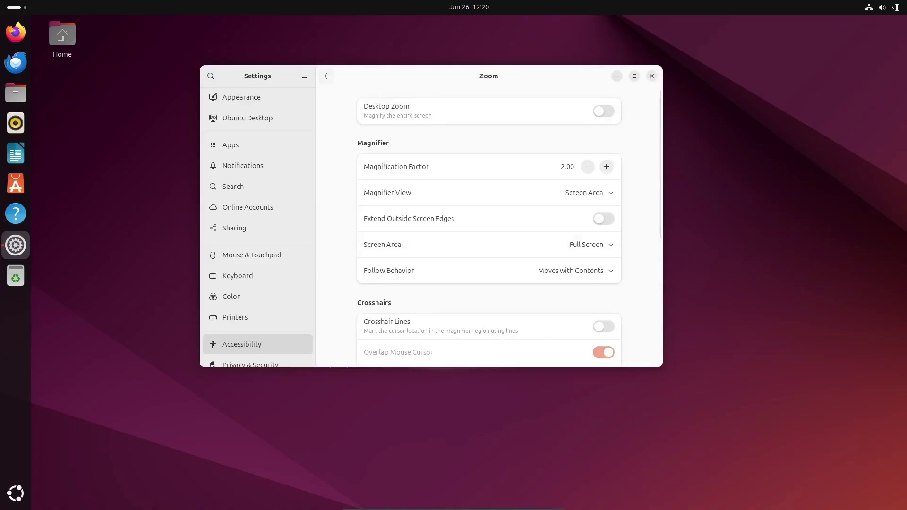
click(326, 76)
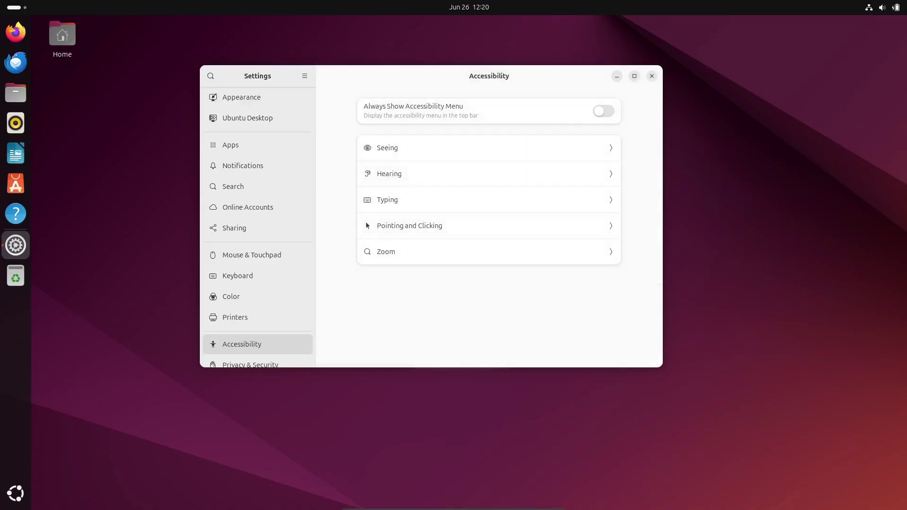
Step: Show the About page with hardware details in Ubuntu's System settings
scroll(257, 344, down, 2)
click(257, 353)
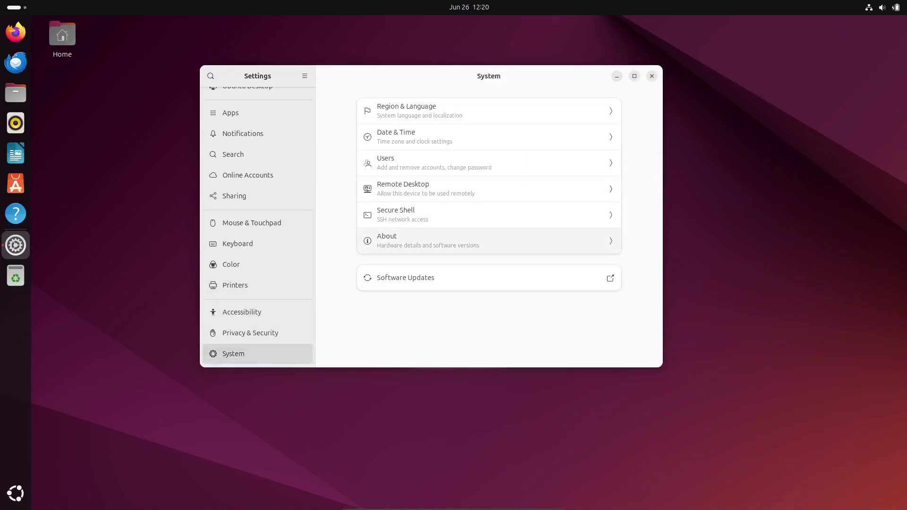
click(489, 241)
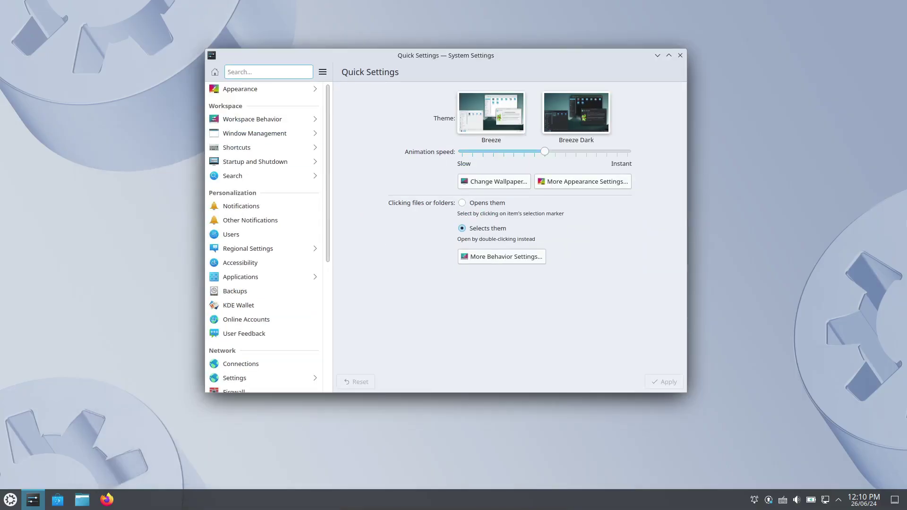
Step: Look through Kubuntu's Appearance settings, from Global Theme and Application Style to Window Decorations, Fonts, Icons and Splash Screen
click(255, 89)
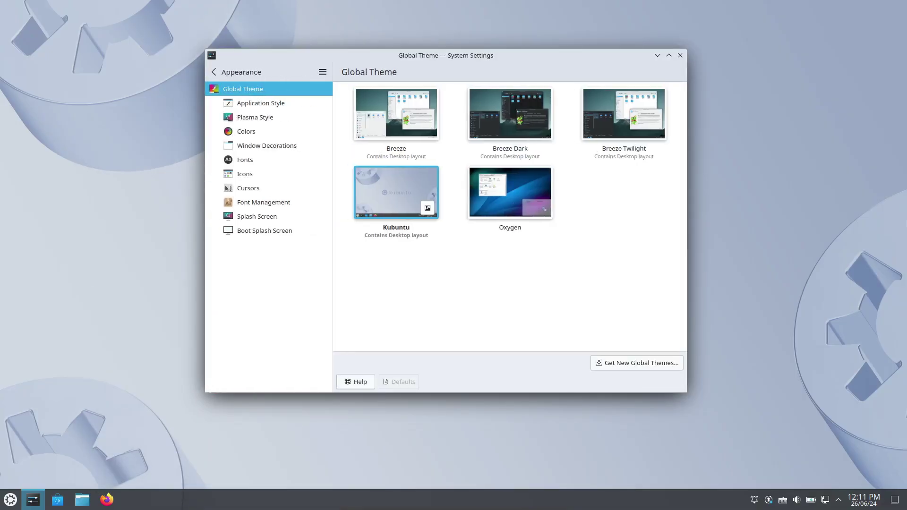
click(261, 103)
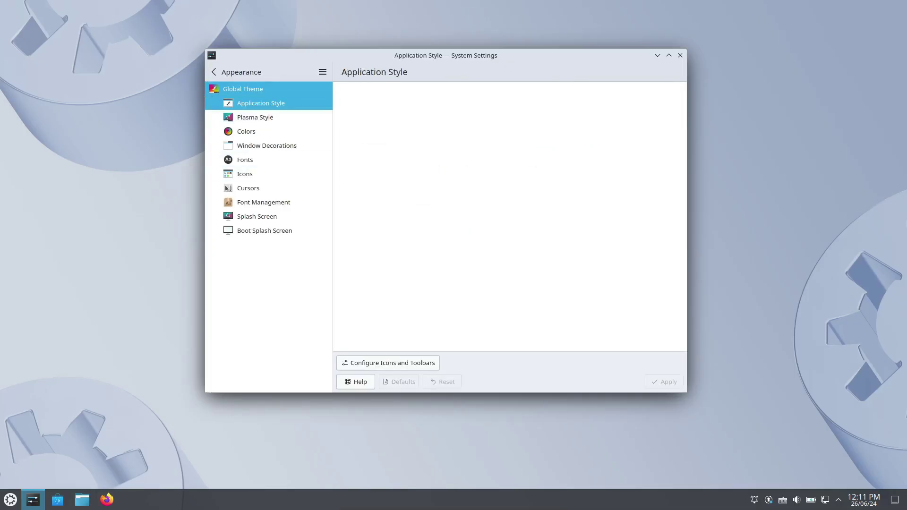
click(261, 131)
click(261, 146)
click(260, 159)
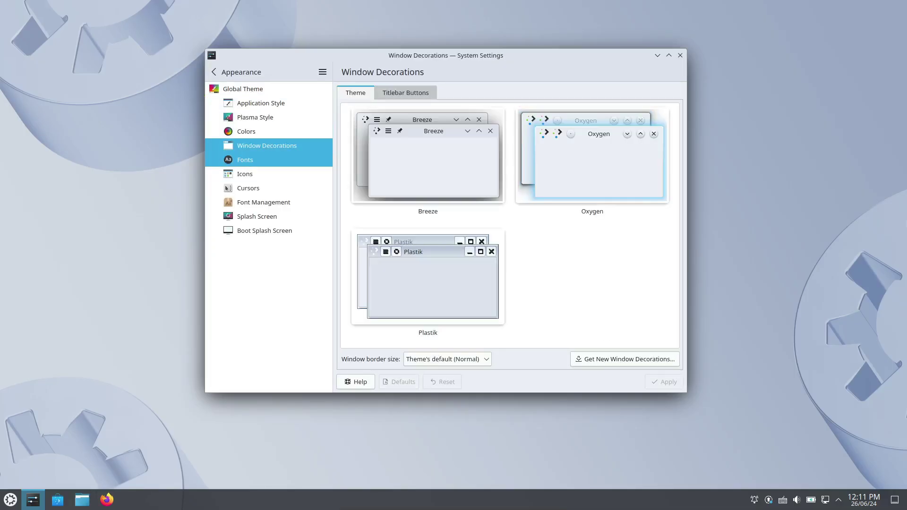
click(260, 174)
key(Down)
key(Down)
key(Down)
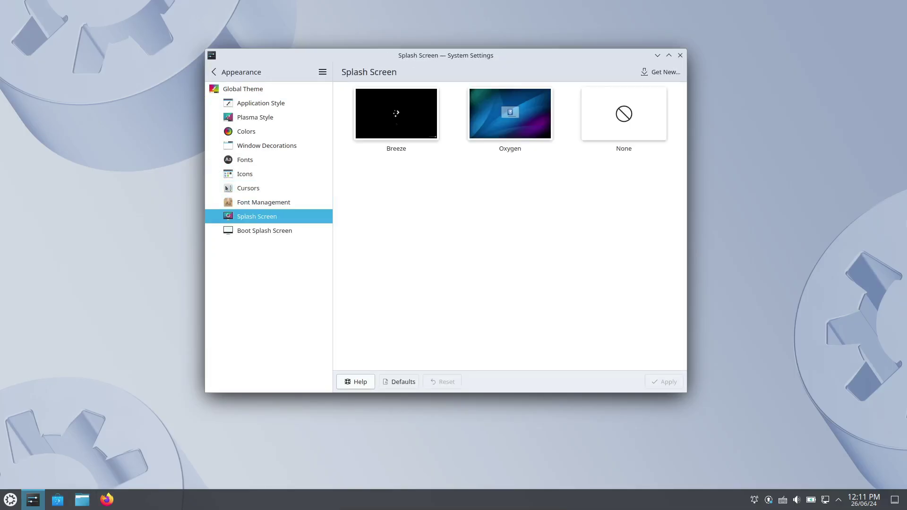
Step: Return to the main list of Kubuntu's System Settings and view the Workspace Behavior section
click(240, 72)
key(Down)
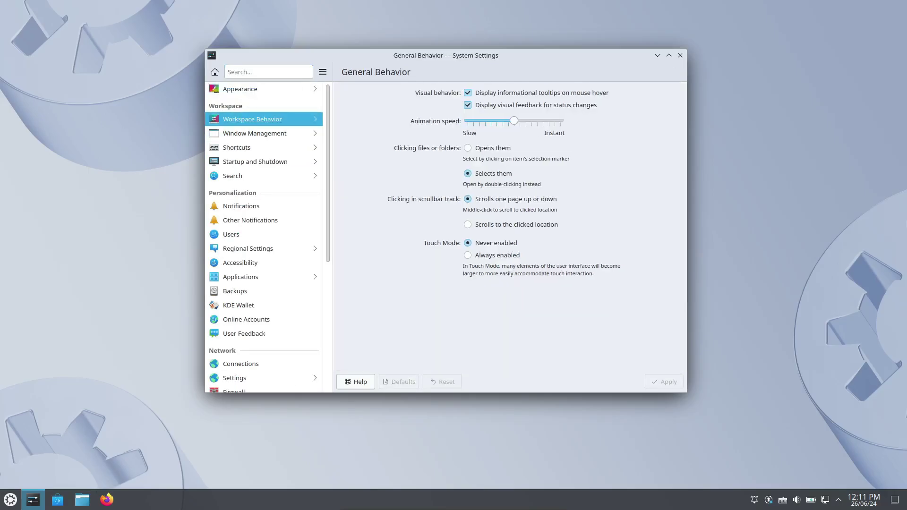
key(Right)
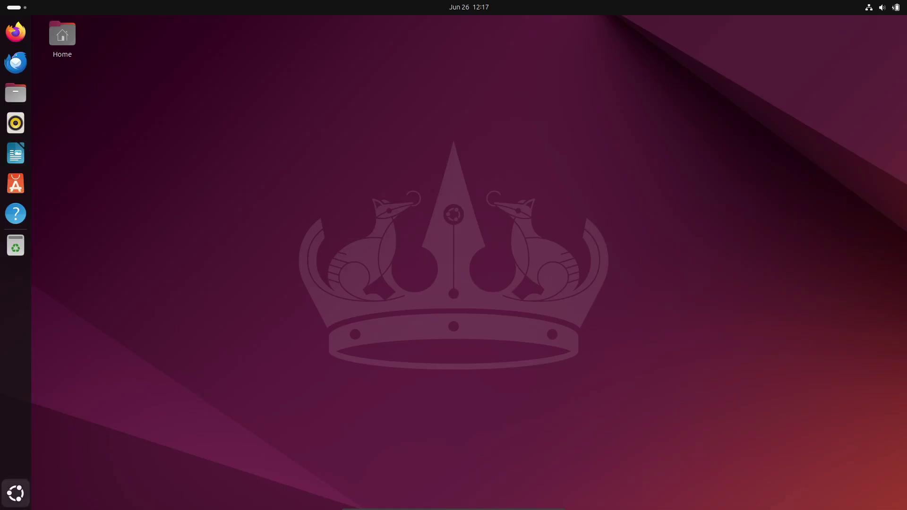
Step: On Ubuntu, browse the pages of installed applications and launch Settings from there
click(15, 493)
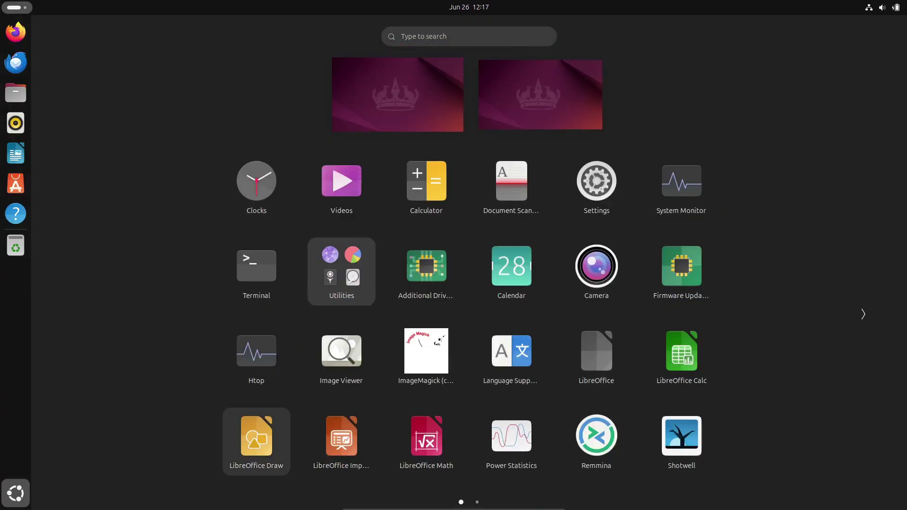
scroll(256, 442, down, 1)
scroll(342, 272, up, 1)
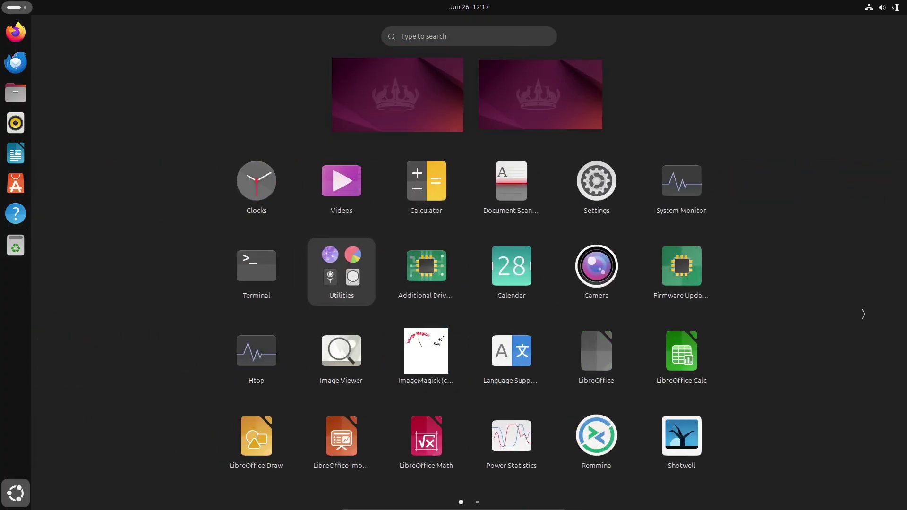
click(596, 181)
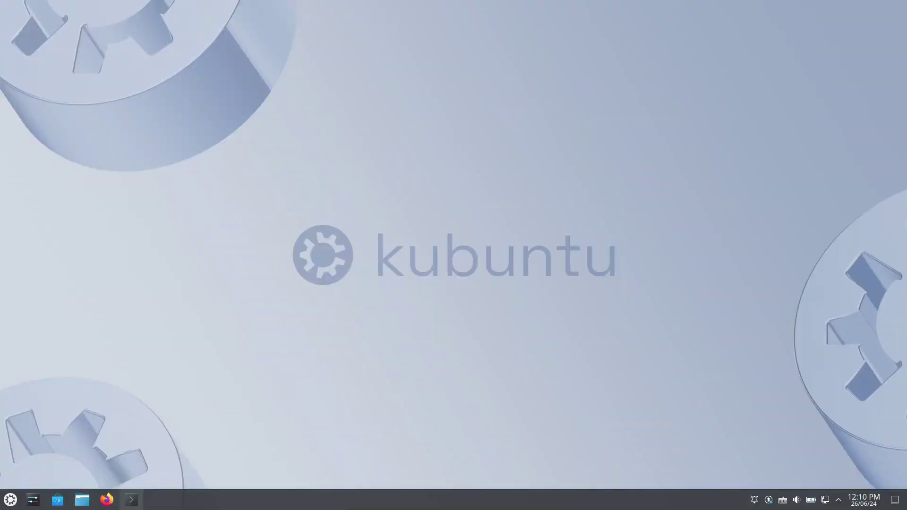
Step: On Kubuntu, open a Konsole terminal and move its window closer to the middle of the desktop
click(131, 500)
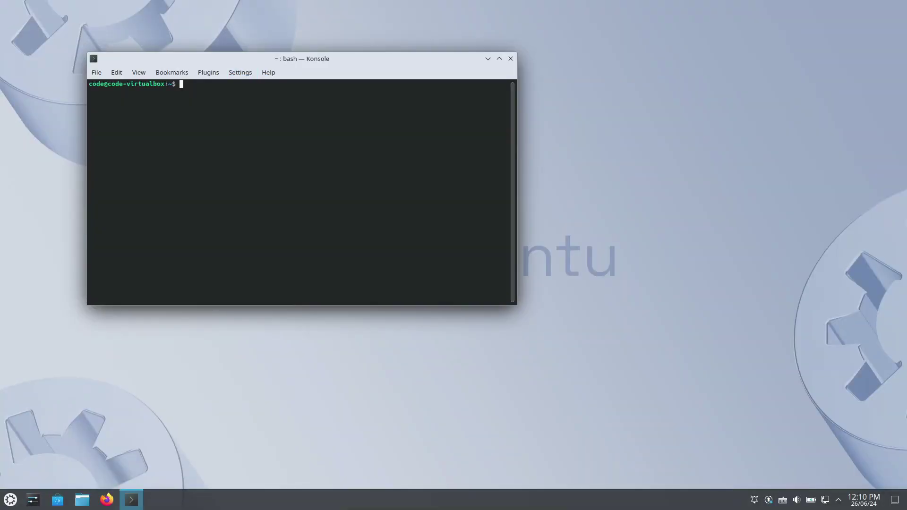
drag(303, 59, 392, 78)
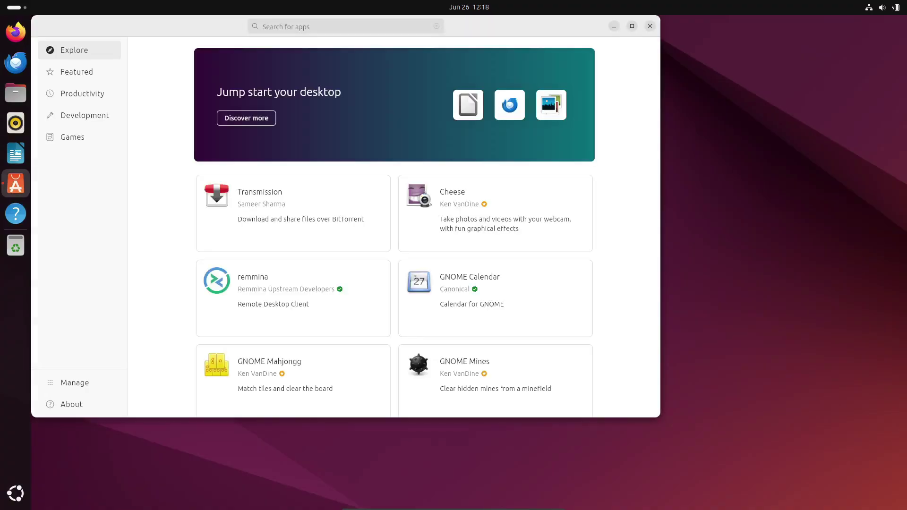
Step: In Ubuntu's App Center, search for "tweak" and look through the results
click(330, 27)
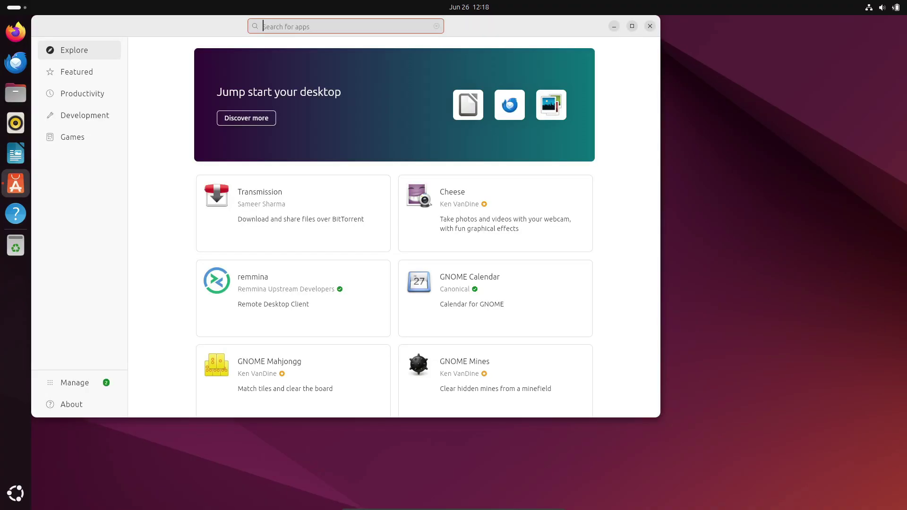
text(tweak)
key(Return)
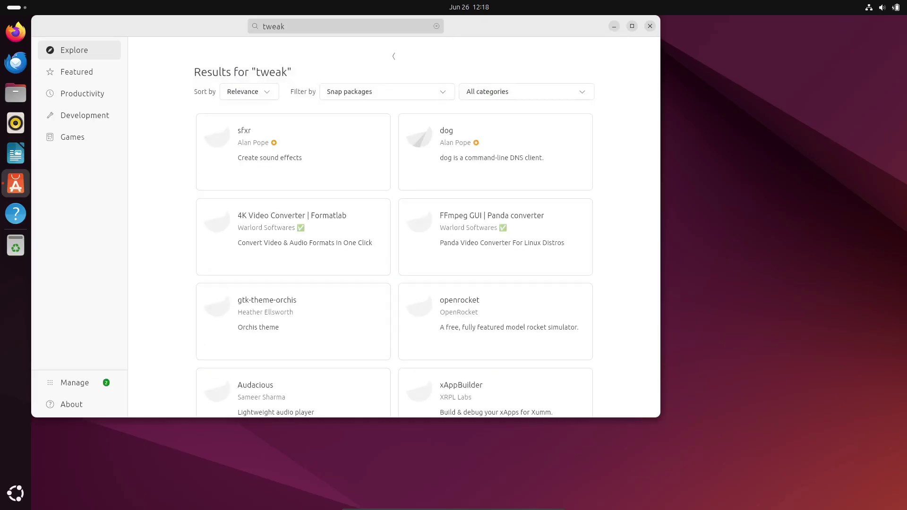
scroll(394, 264, down, 5)
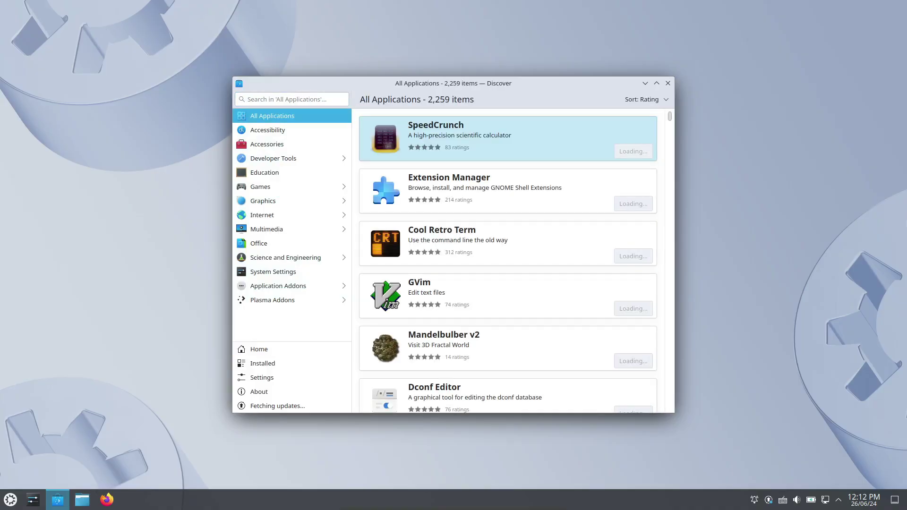
Step: On Kubuntu, browse the Accessibility and Accessories categories in Discover
click(292, 130)
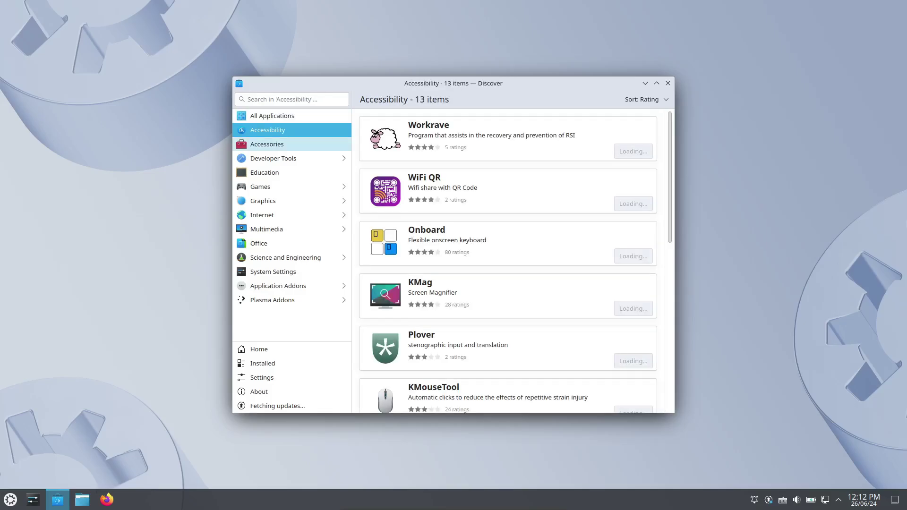
click(267, 144)
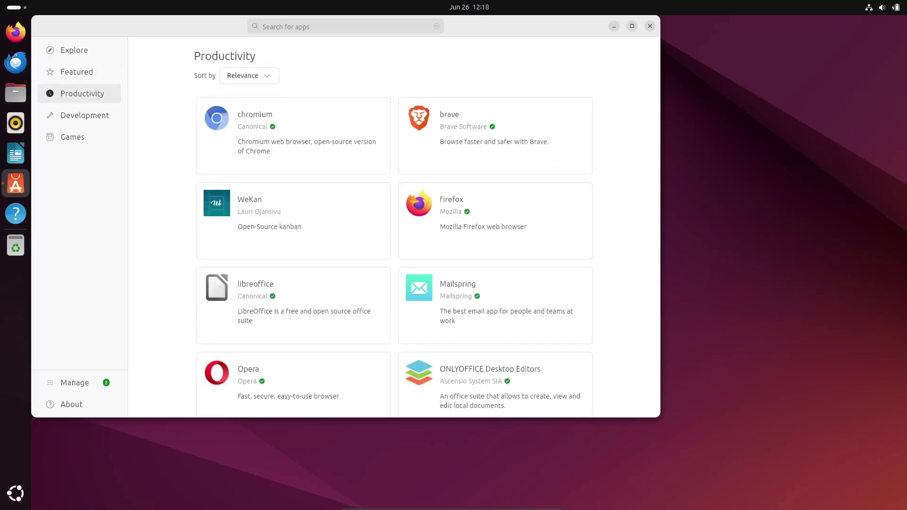
Step: In Ubuntu's App Center, browse the Development and Games categories, including the app bundles, and open the Manage page
click(80, 115)
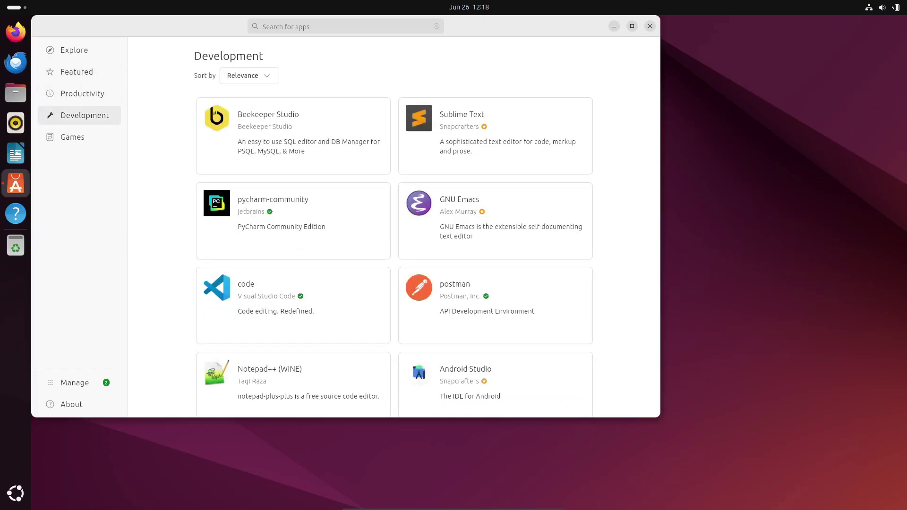
click(79, 137)
scroll(302, 199, down, 19)
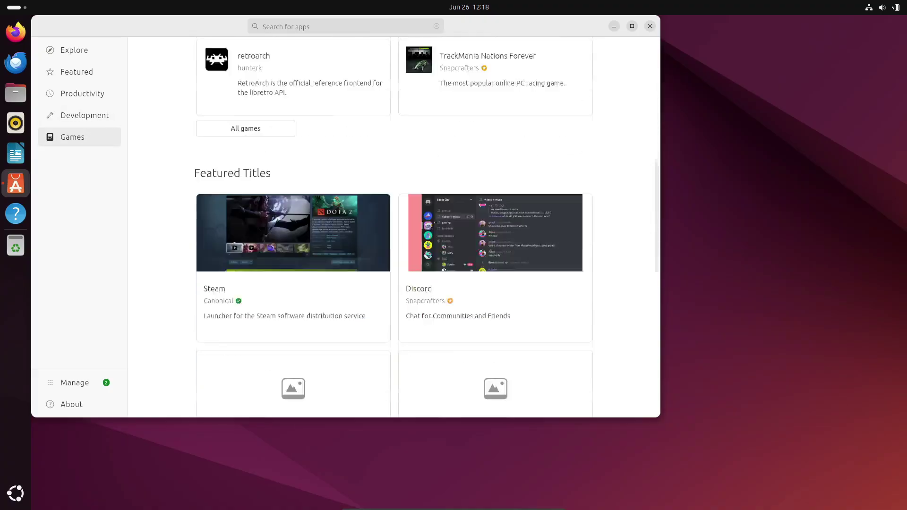
scroll(293, 274, down, 4)
scroll(293, 274, down, 10)
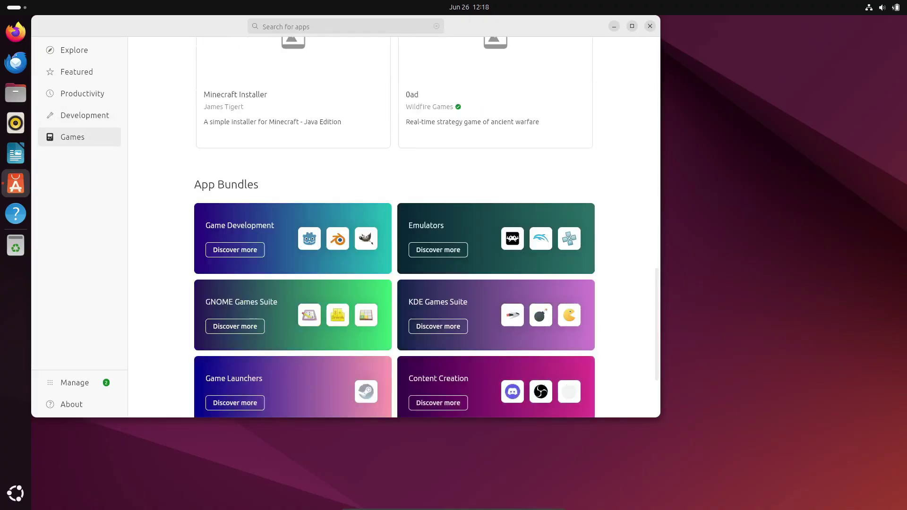
click(79, 382)
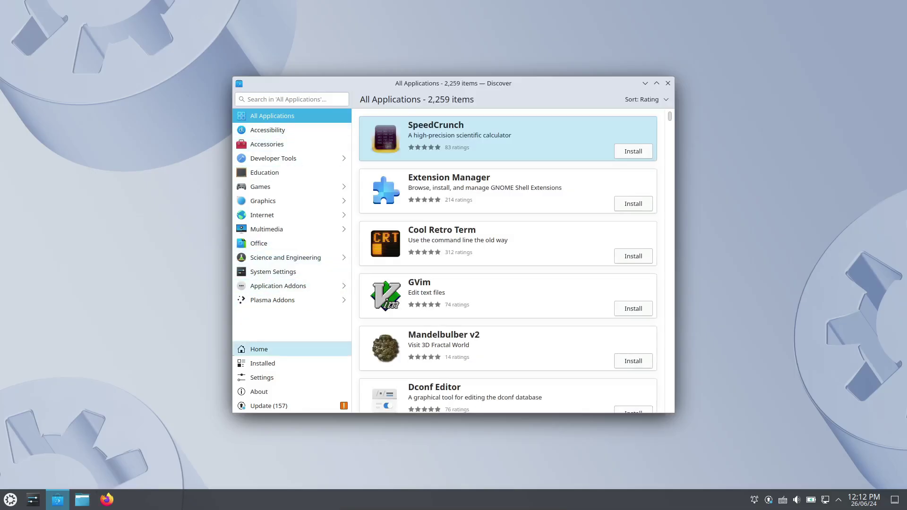
Step: On Kubuntu, go through Discover's Home, Installed, Settings and About pages and return to Installed
click(259, 349)
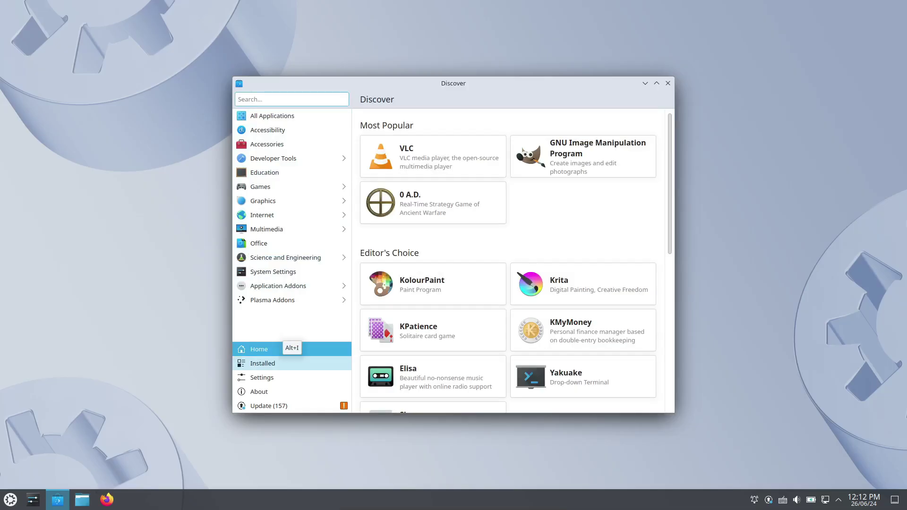
click(263, 363)
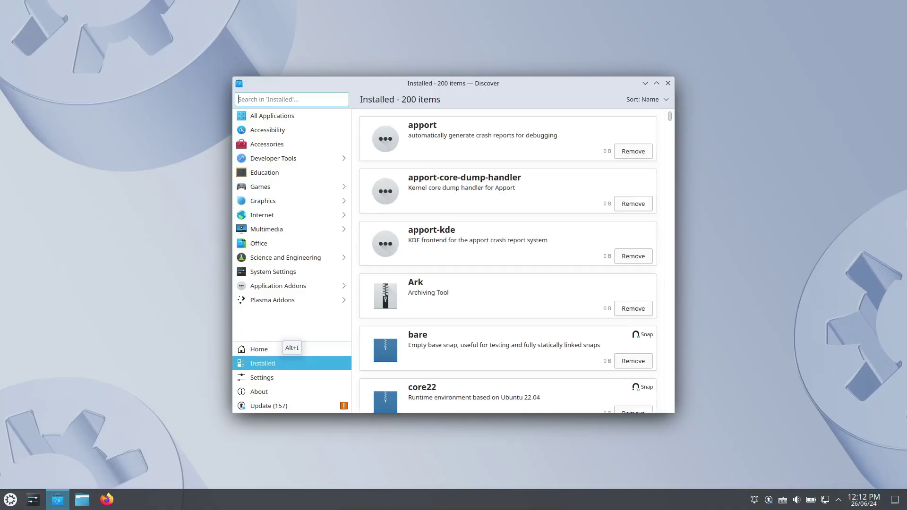
click(262, 378)
click(292, 391)
click(292, 377)
click(279, 363)
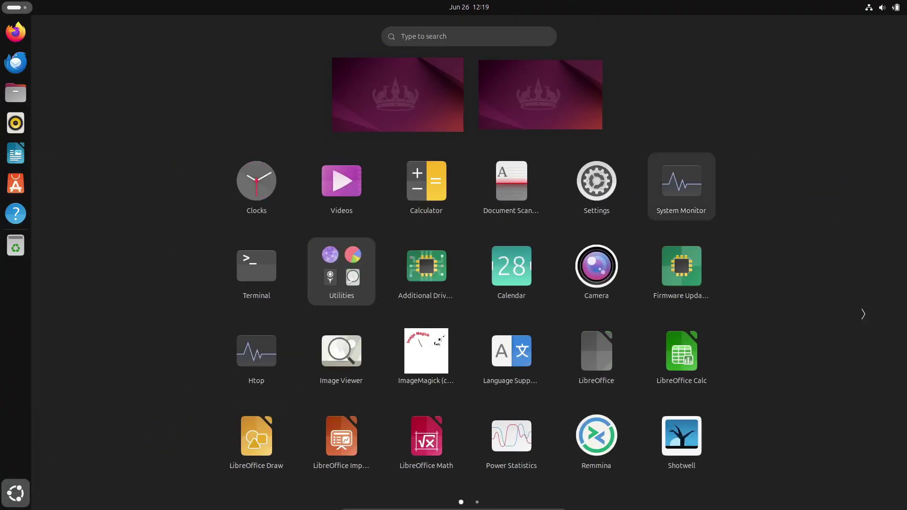
Step: Open System Monitor on Ubuntu, and run htop in a terminal on Kubuntu
click(681, 181)
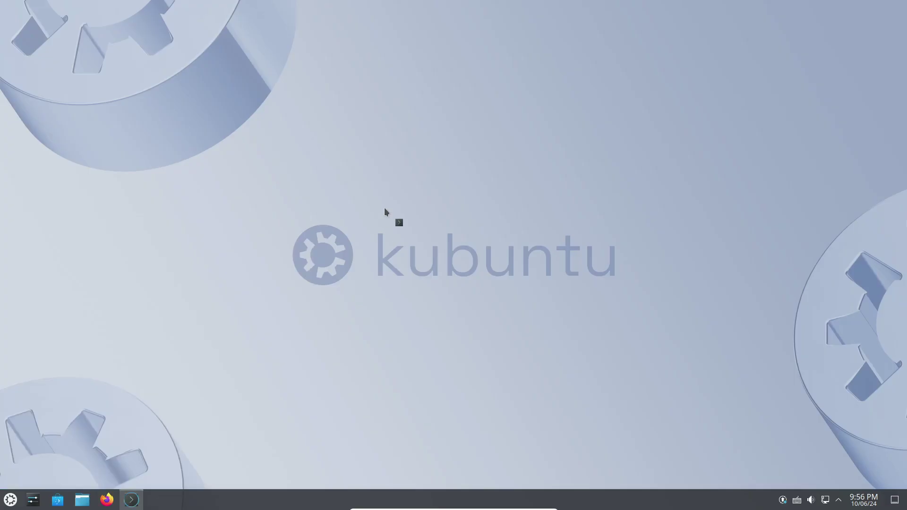
key(ctrl+alt+t)
text(htop)
key(Return)
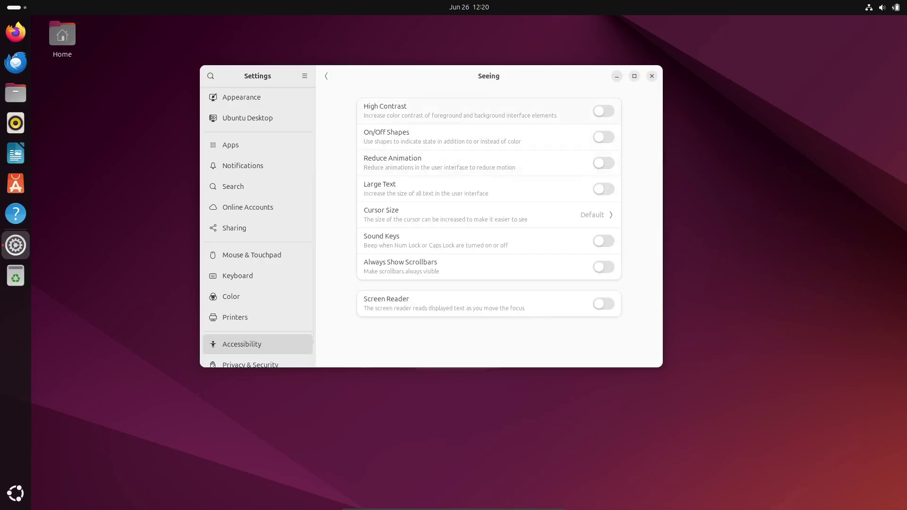
Step: In Ubuntu's Accessibility settings, leave Seeing and review the Hearing, Typing, Pointing and Clicking, and Zoom options
click(326, 76)
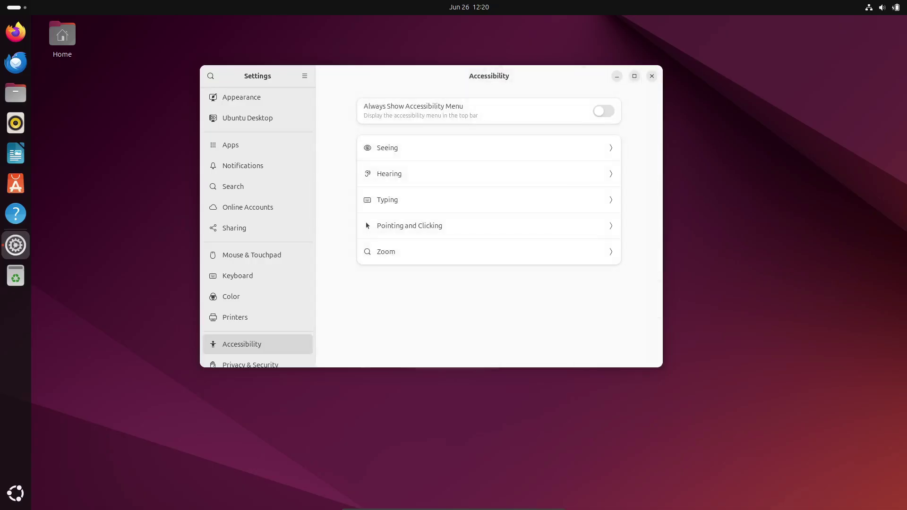
click(416, 174)
click(325, 76)
click(392, 198)
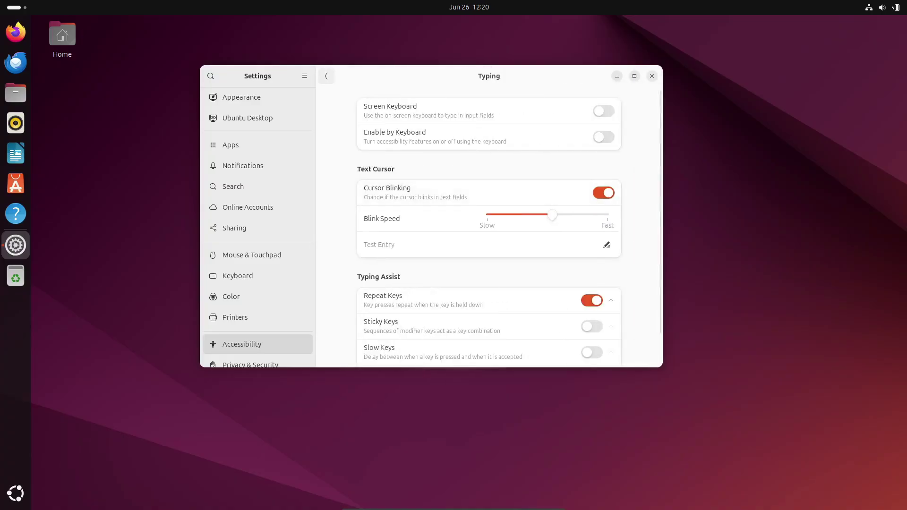
click(326, 76)
click(392, 225)
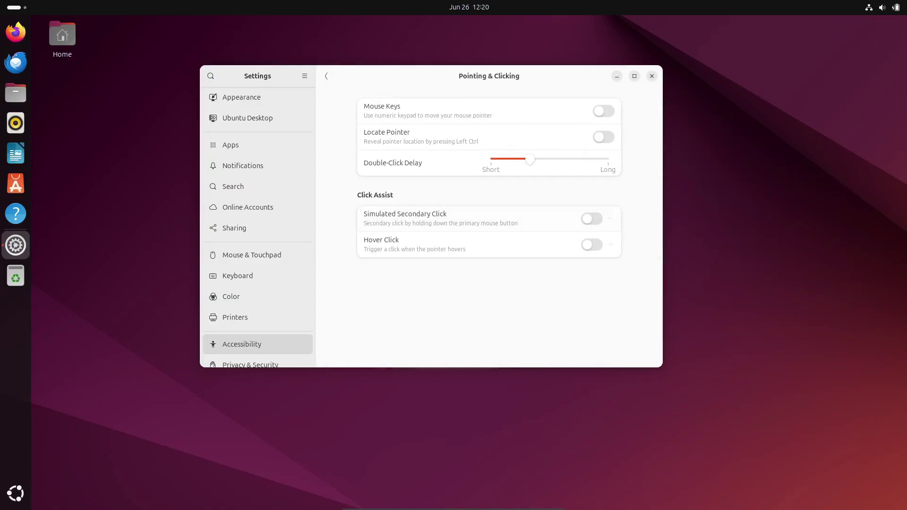
click(326, 75)
click(392, 251)
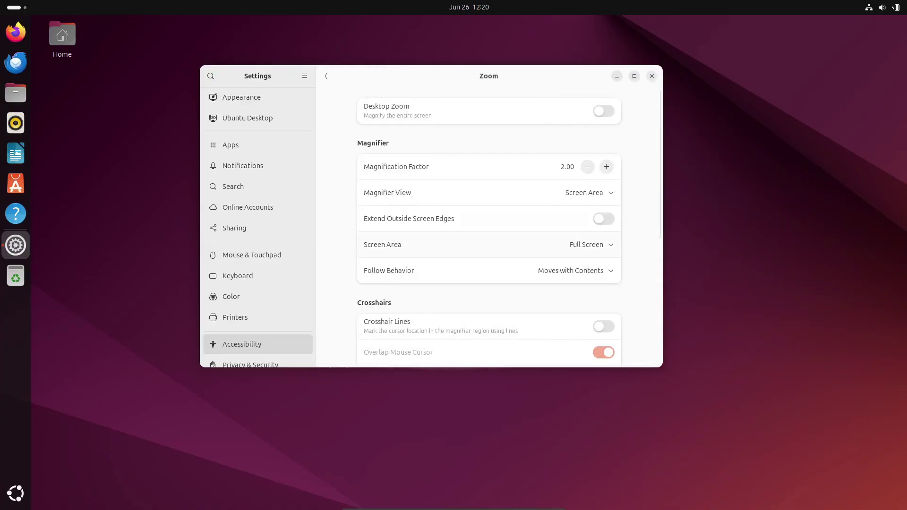
click(326, 76)
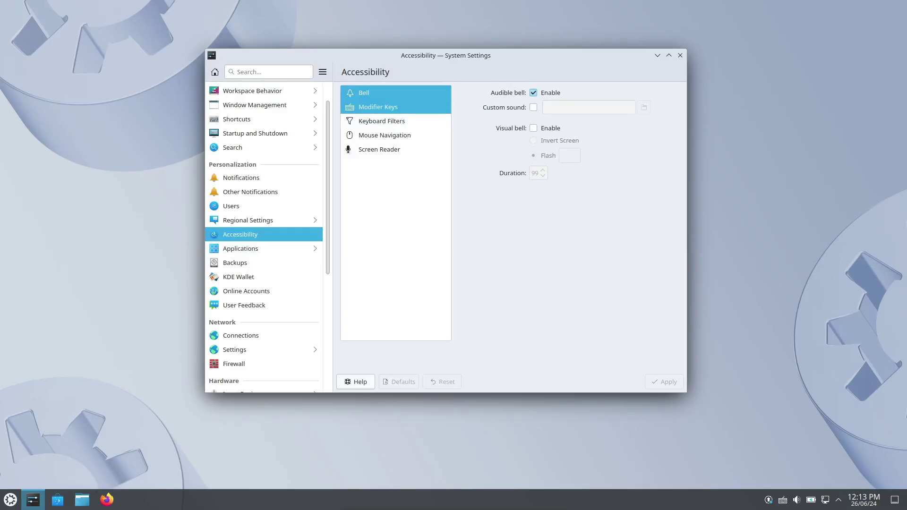
Step: On Kubuntu's Accessibility page, review the Keyboard Filters, Screen Reader, Modifier Keys and Bell sections
key(Down)
key(Down)
click(387, 149)
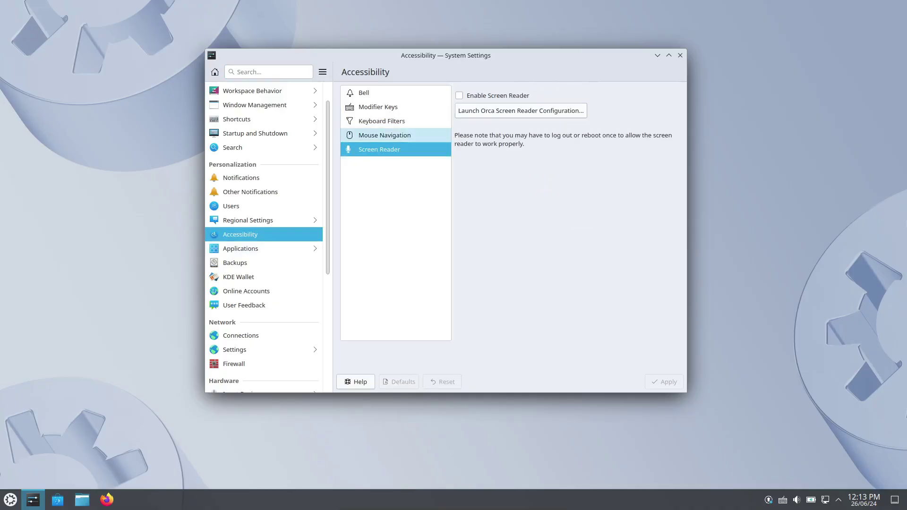
click(387, 121)
click(388, 107)
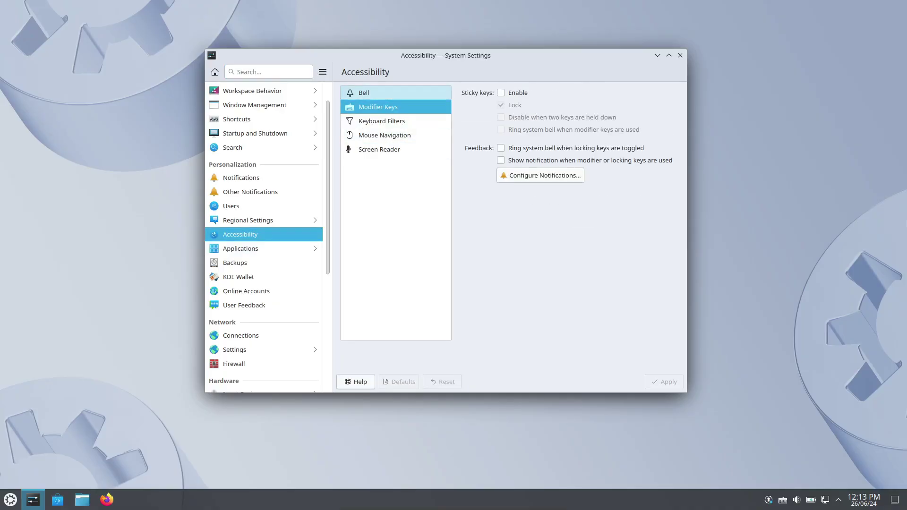
key(Up)
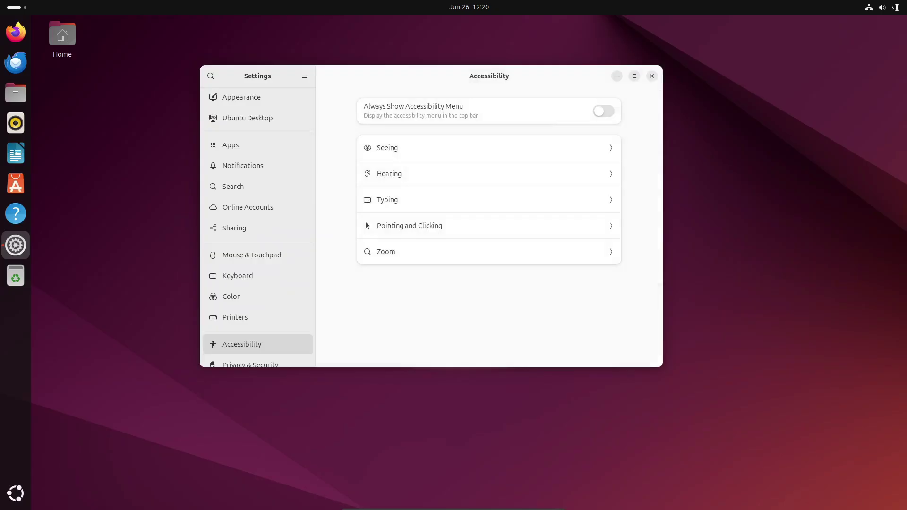
Step: In Ubuntu's Settings, show the System section and open its About page with hardware details and software versions
scroll(258, 317, down, 2)
click(258, 354)
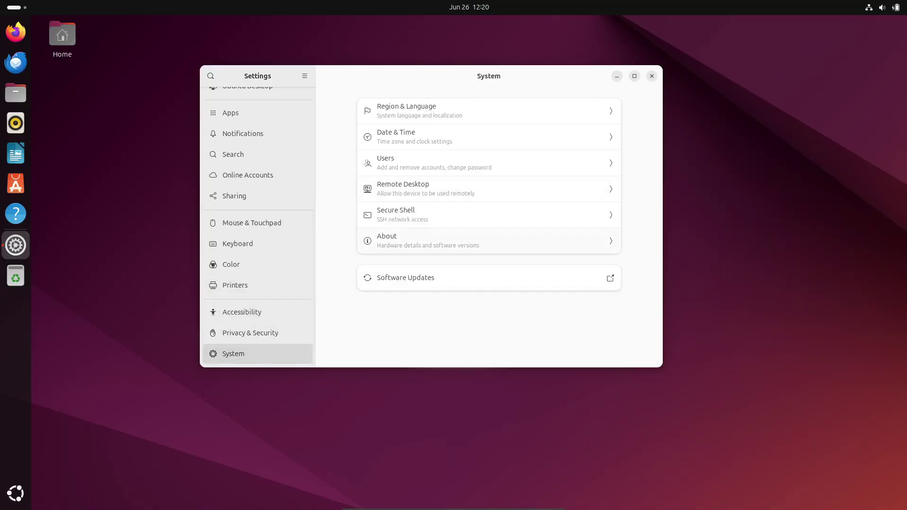
key(Return)
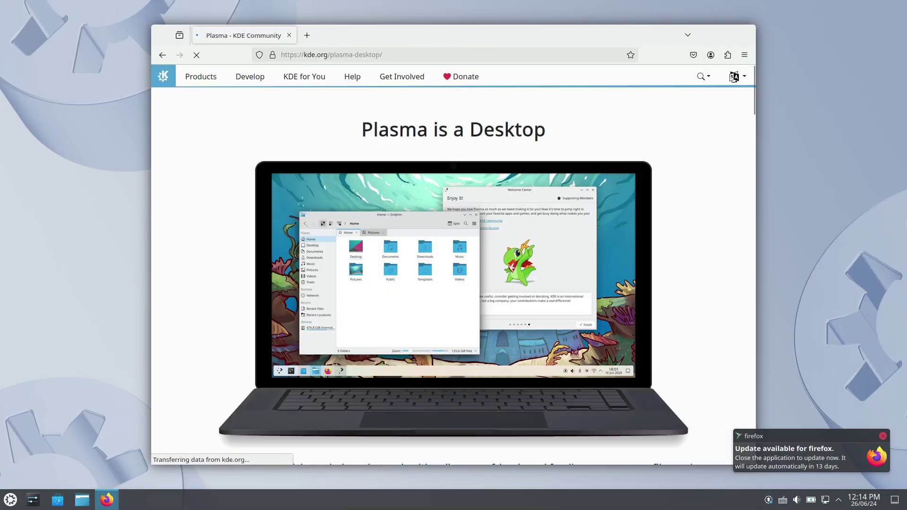
Step: On the KDE Plasma desktop page, review the Simple by default section's System Tray, Notifications and Discover showcases
scroll(454, 264, down, 1)
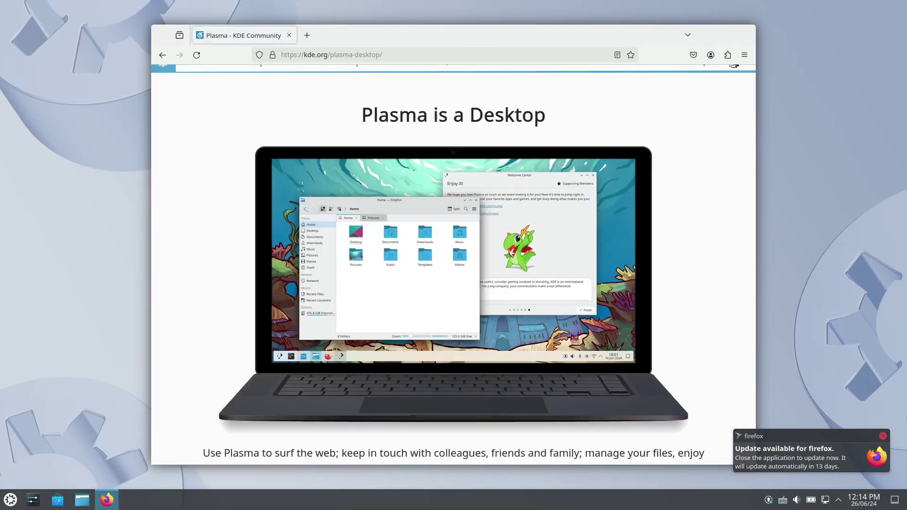
scroll(454, 264, down, 10)
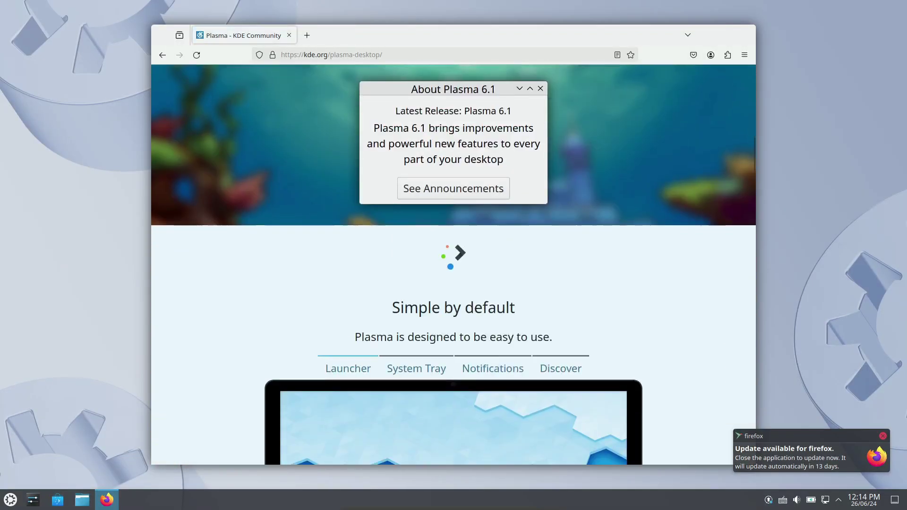
scroll(453, 264, down, 3)
scroll(454, 265, down, 3)
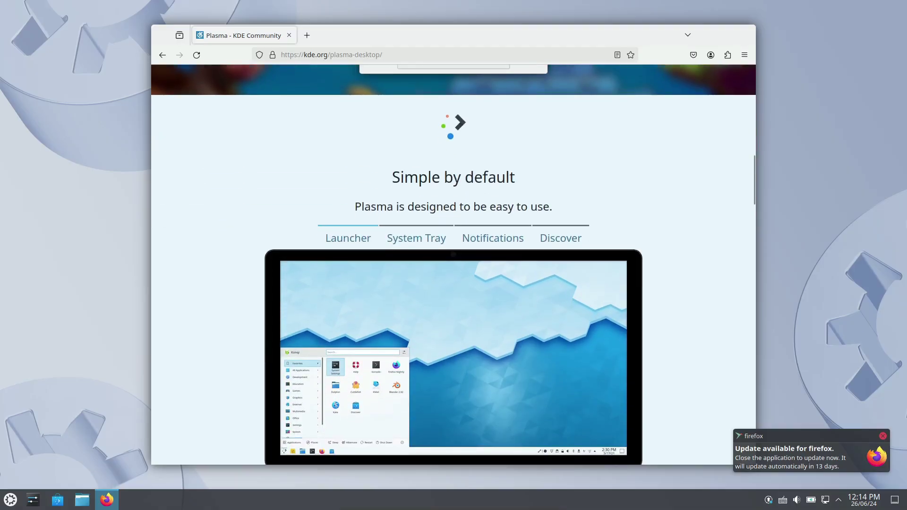
scroll(454, 264, down, 3)
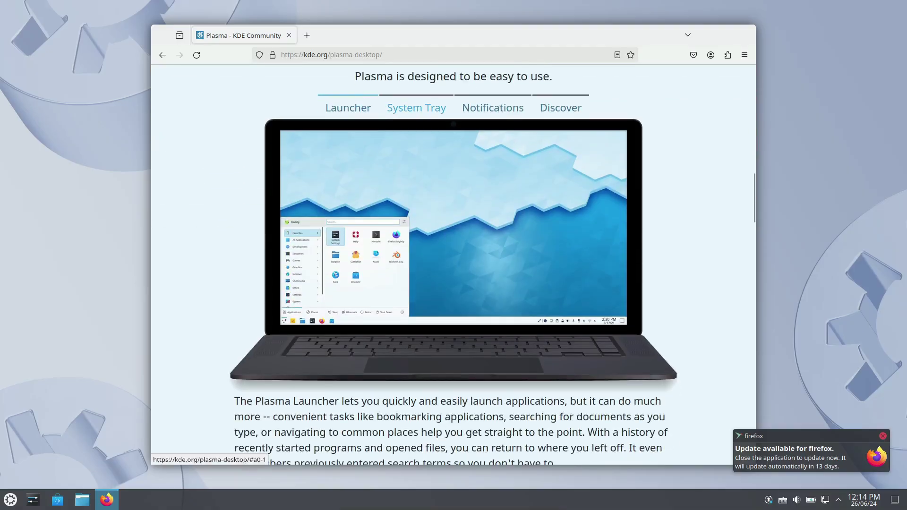
click(416, 108)
click(493, 108)
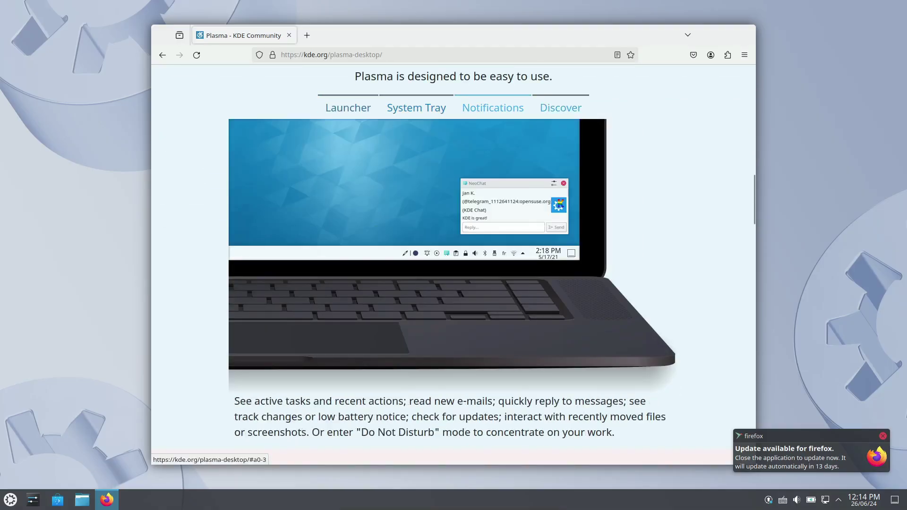
click(561, 107)
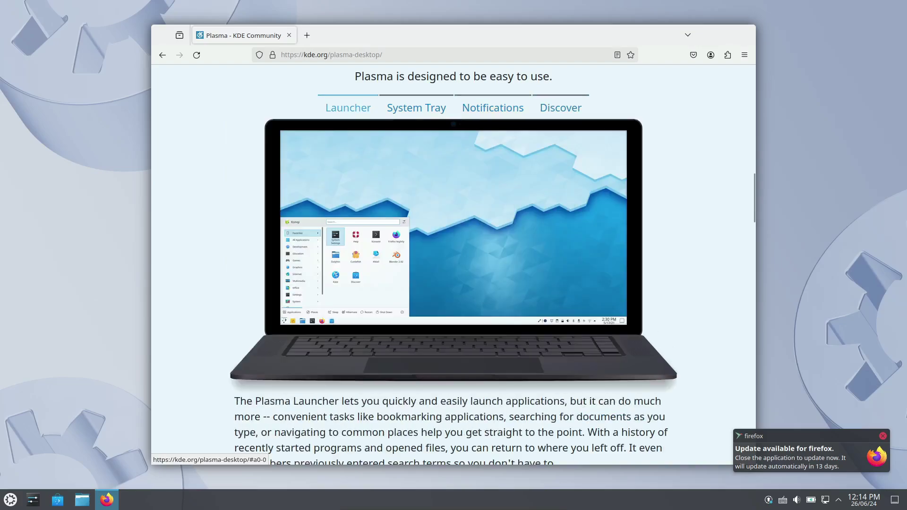
Step: In the Plasma page's Powerful when needed section, show the System Settings showcase
scroll(454, 264, down, 6)
scroll(454, 264, down, 4)
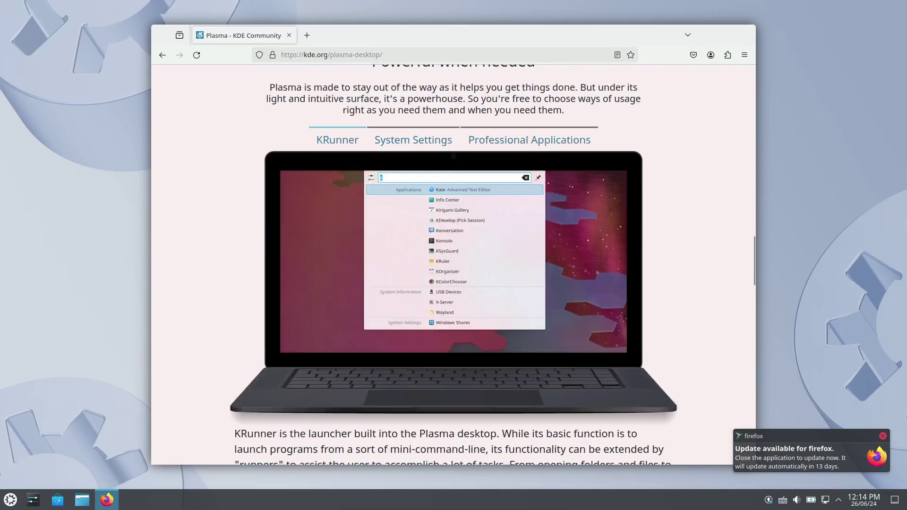
click(414, 140)
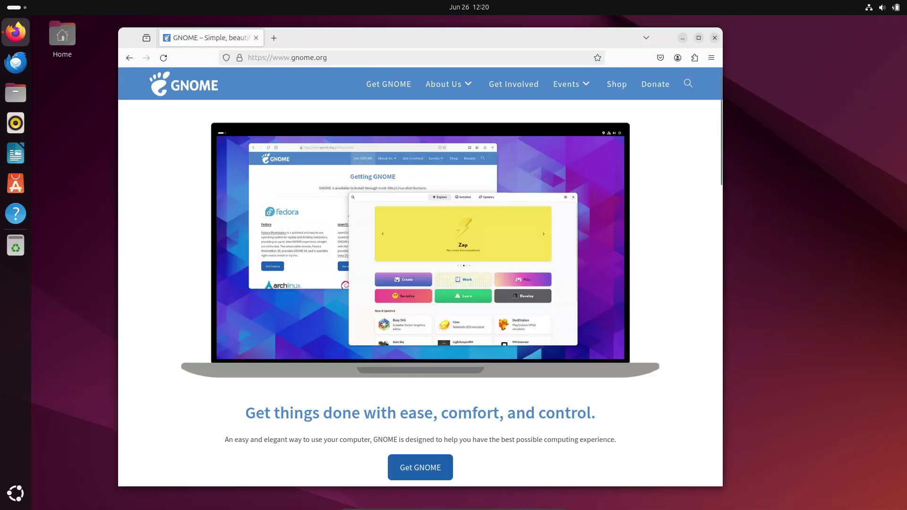
Step: On Ubuntu, look through the GNOME homepage's feature sections, release notes link and supporters, and return towards its introduction
scroll(421, 274, down, 1)
scroll(420, 142, down, 2)
scroll(420, 142, down, 4)
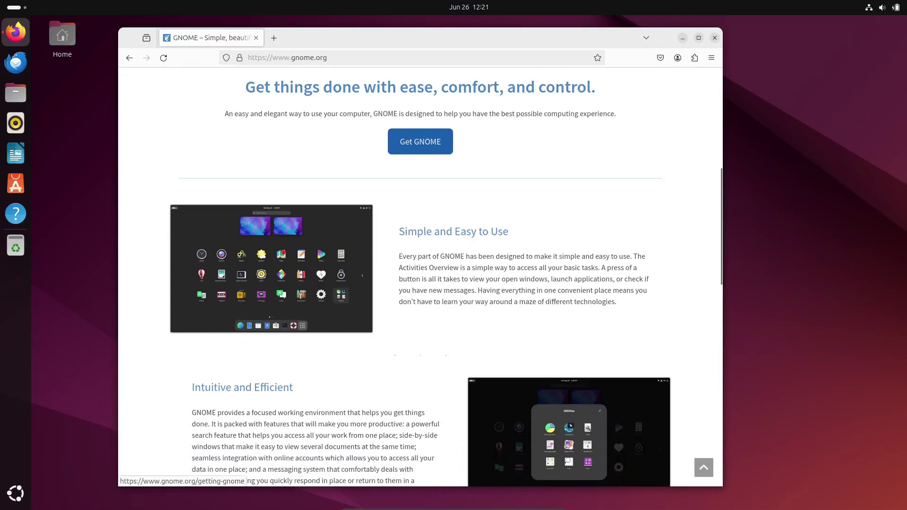
scroll(420, 141, down, 5)
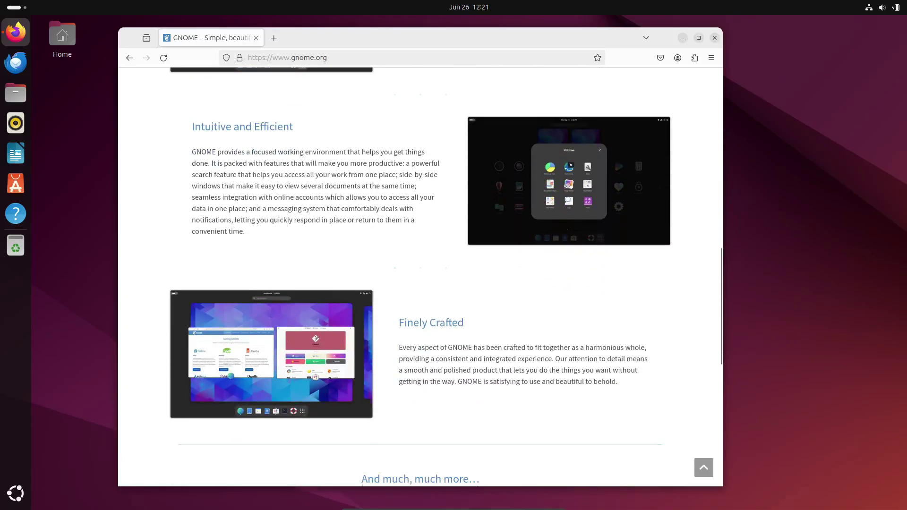
scroll(420, 276, down, 4)
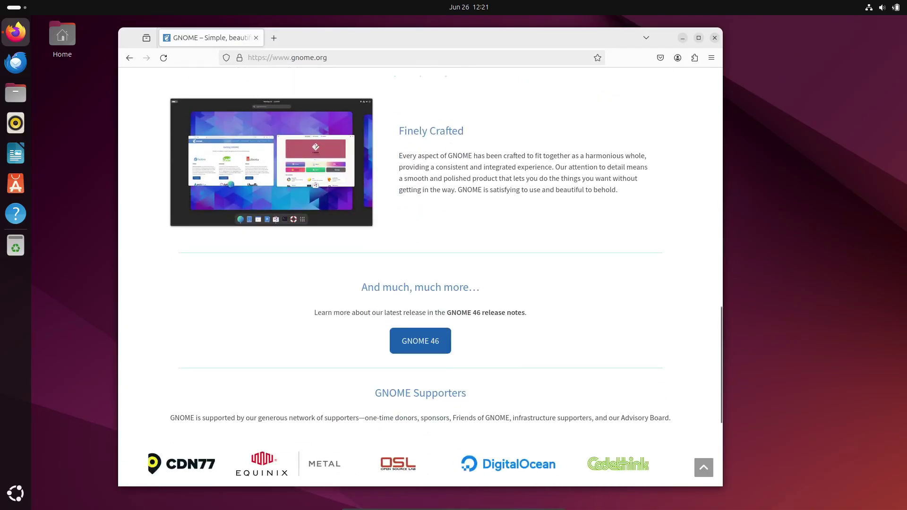
scroll(420, 277, down, 4)
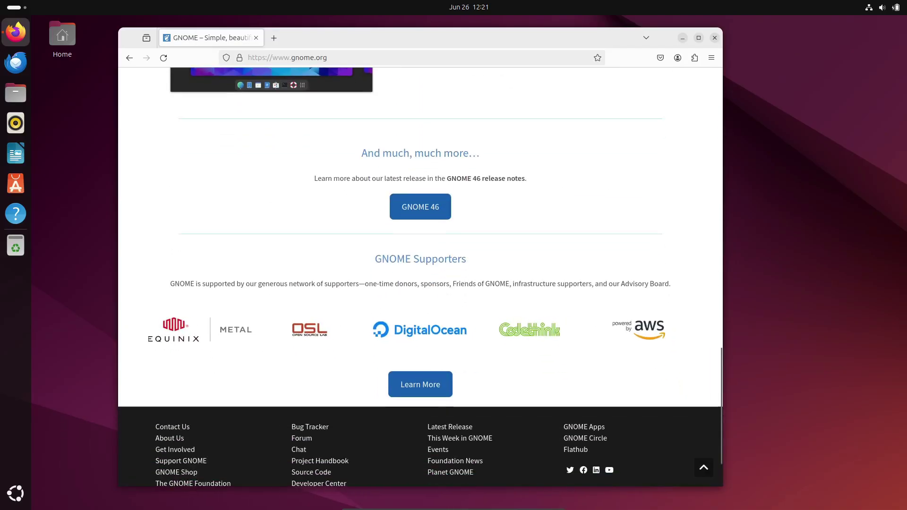
scroll(420, 276, up, 6)
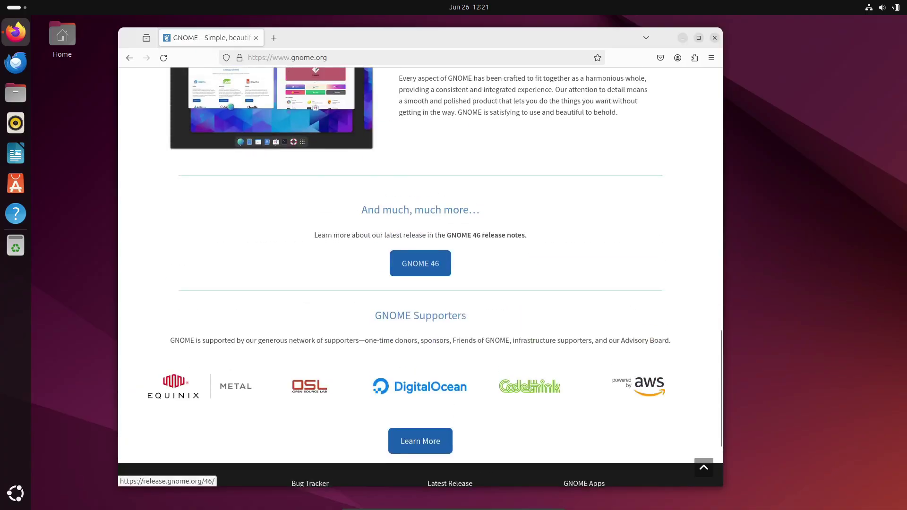
scroll(420, 276, up, 8)
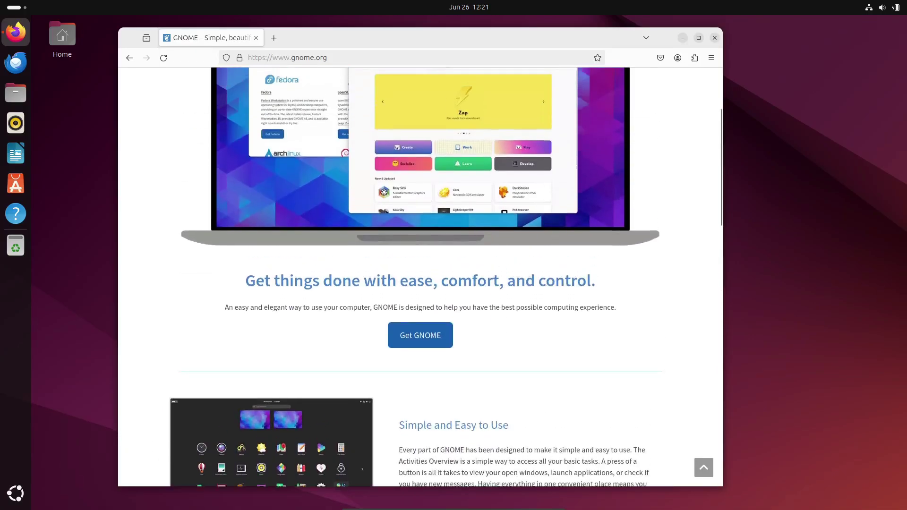
Step: Open the Getting GNOME page from the homepage and review the distributions that offer GNOME
scroll(420, 277, down, 3)
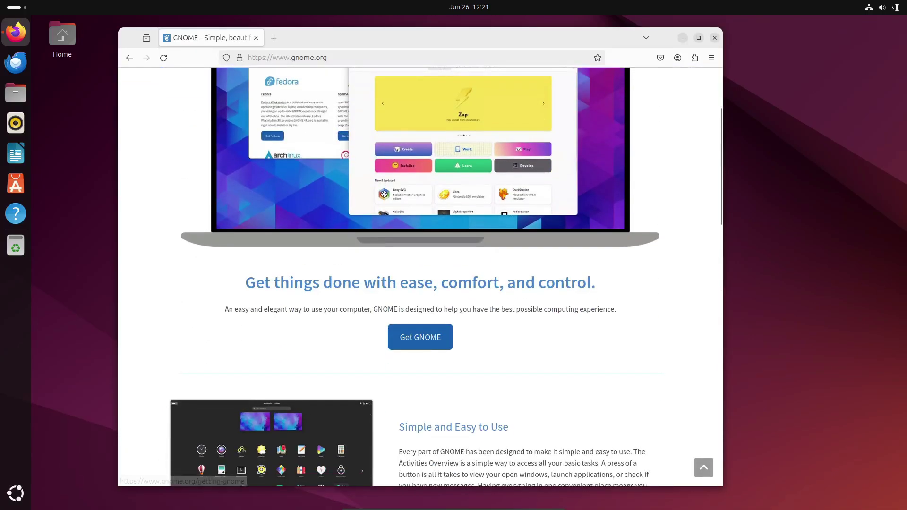
click(420, 337)
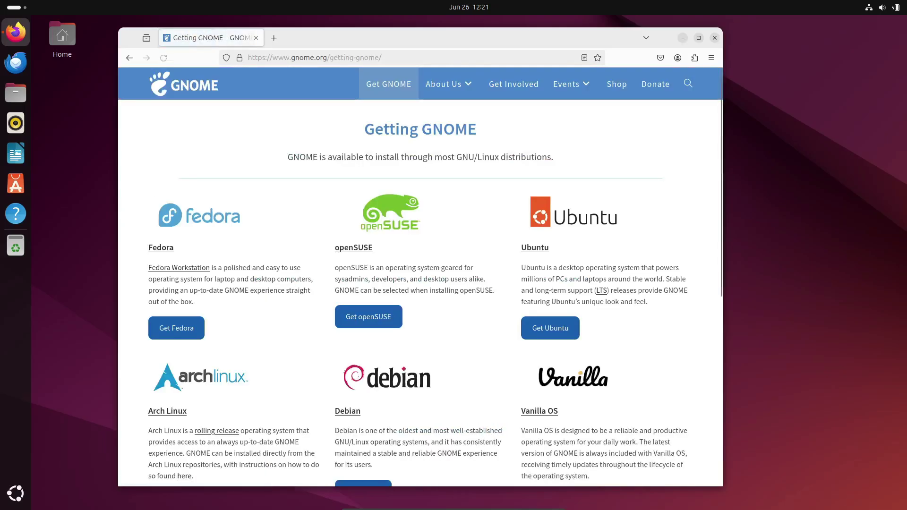
scroll(420, 277, down, 2)
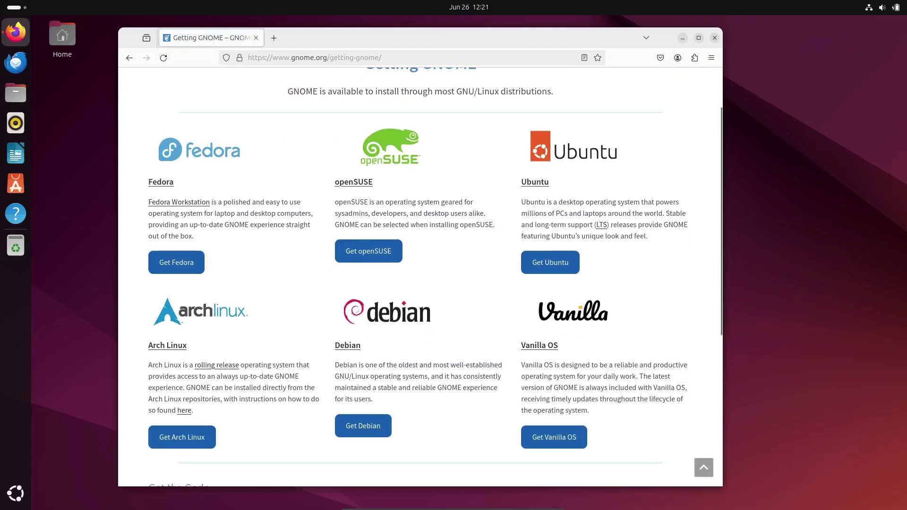